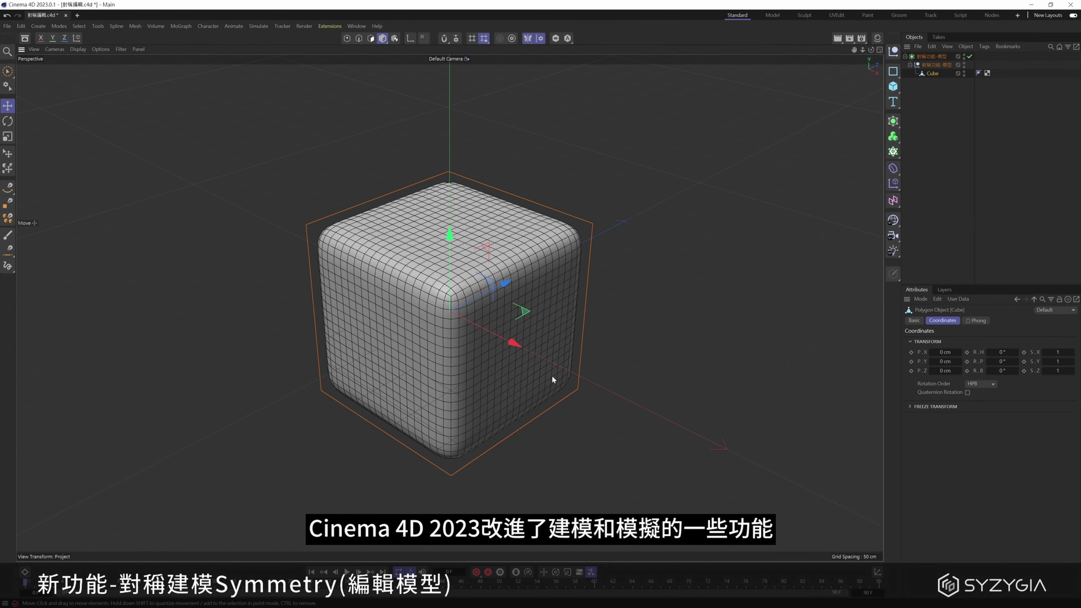
Step: Open the Symmetry Hub and pin it as a floating panel right of the cube
alt+middle_drag(561, 362, 546, 374)
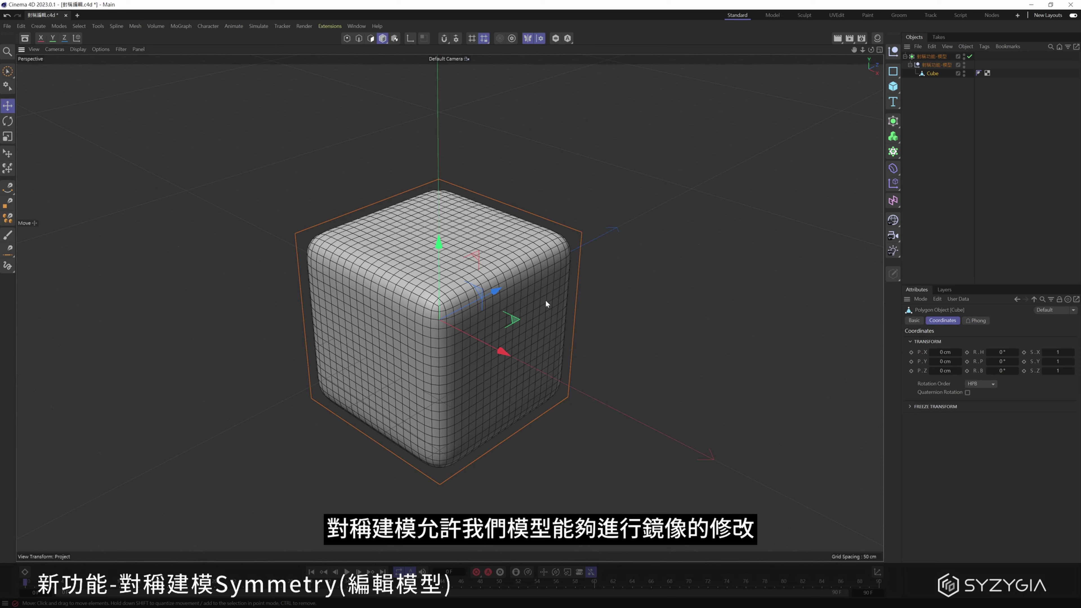
alt+middle_drag(547, 304, 549, 310)
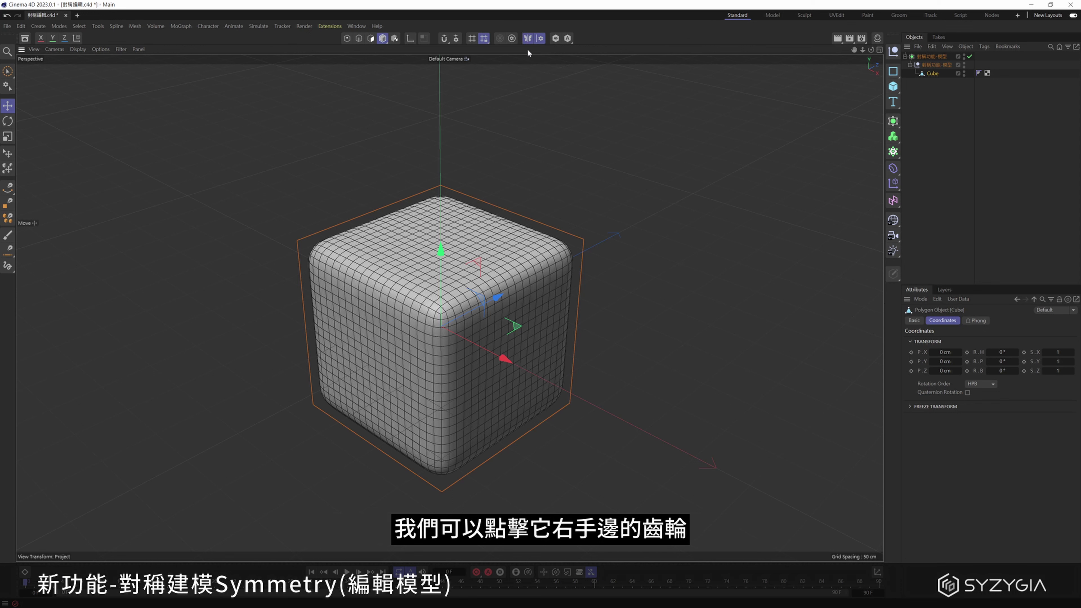
click(541, 39)
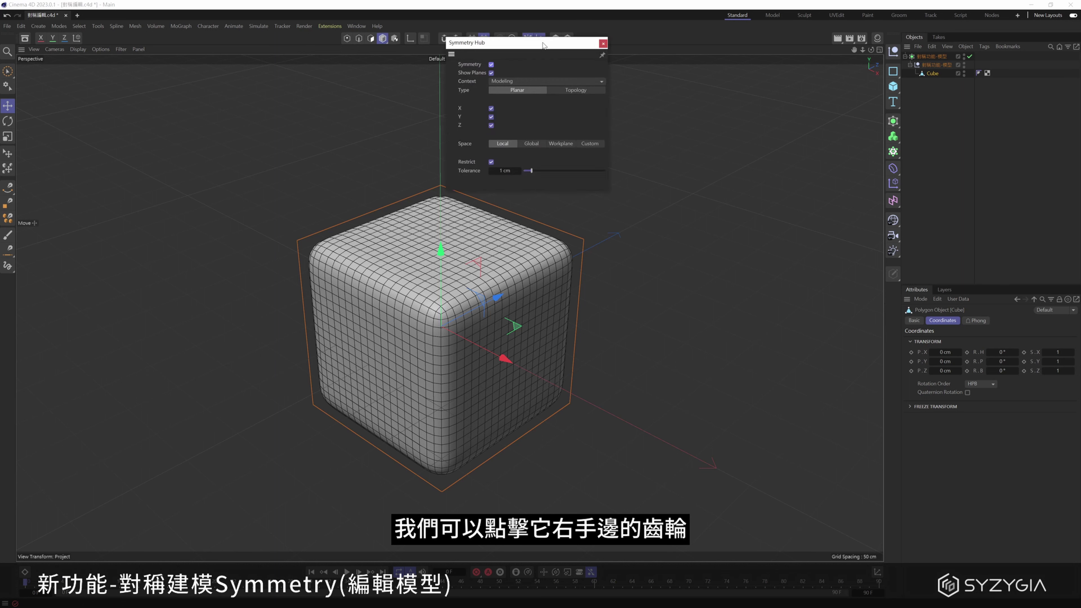
drag(532, 45, 650, 74)
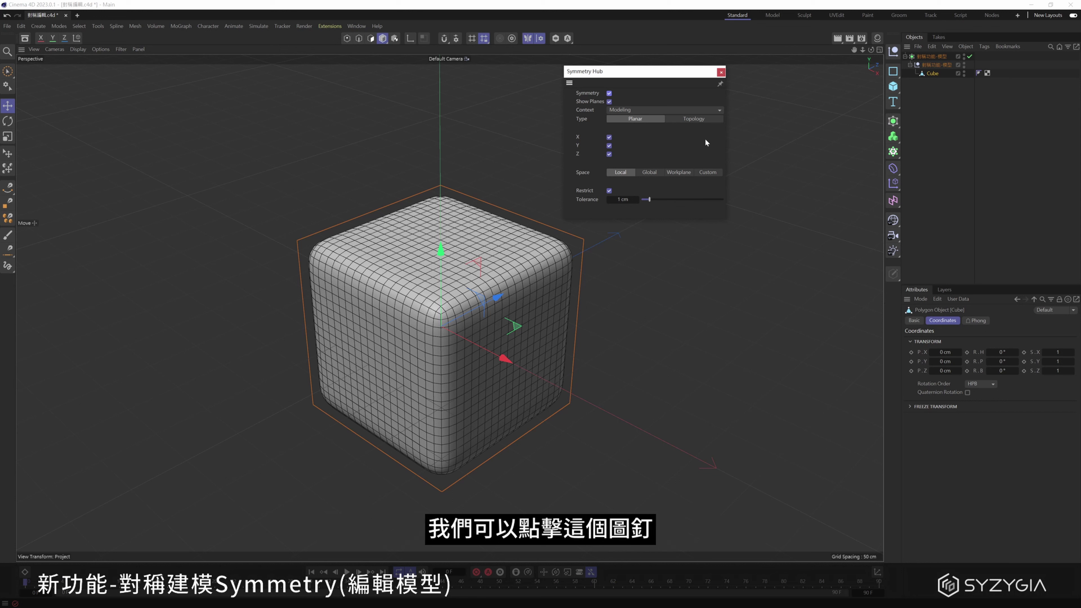
click(720, 85)
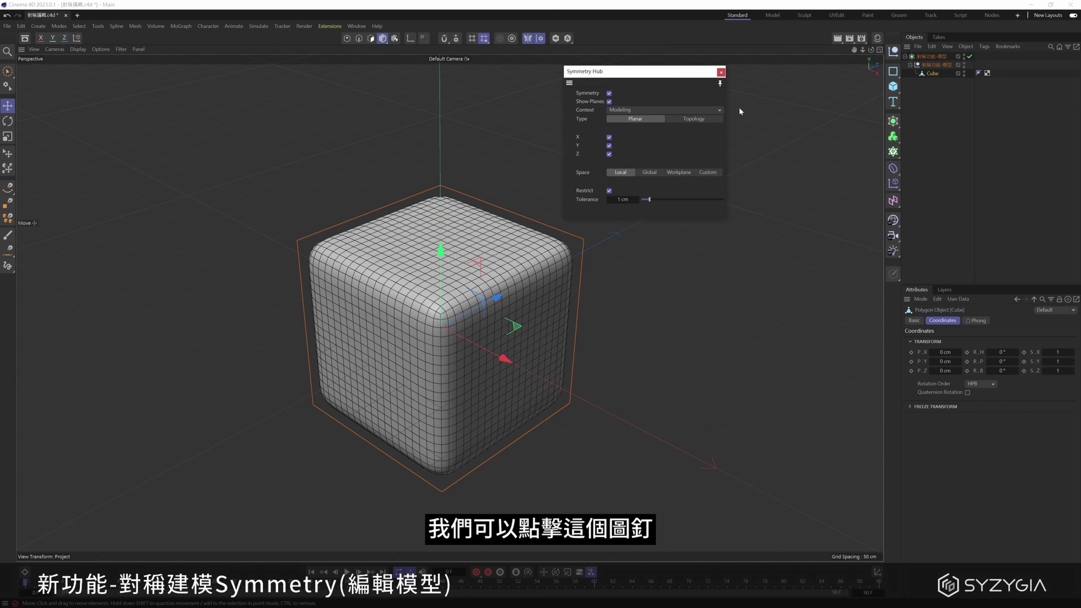
drag(665, 76, 716, 86)
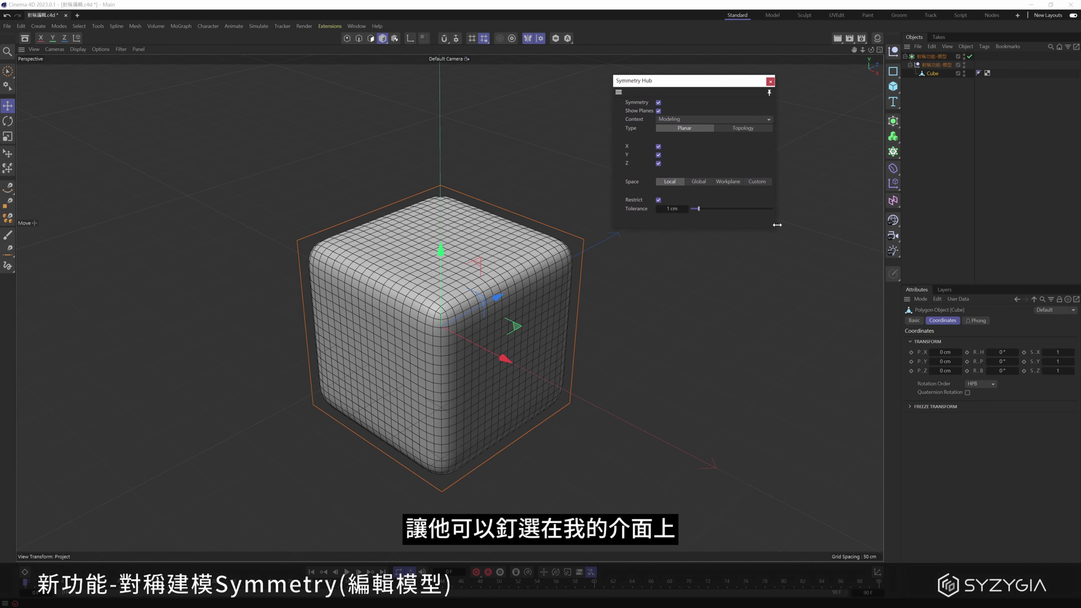
mouse_move(595, 319)
alt+mouse_down()
mouse_move(588, 325)
mouse_move(594, 311)
alt+mouse_up()
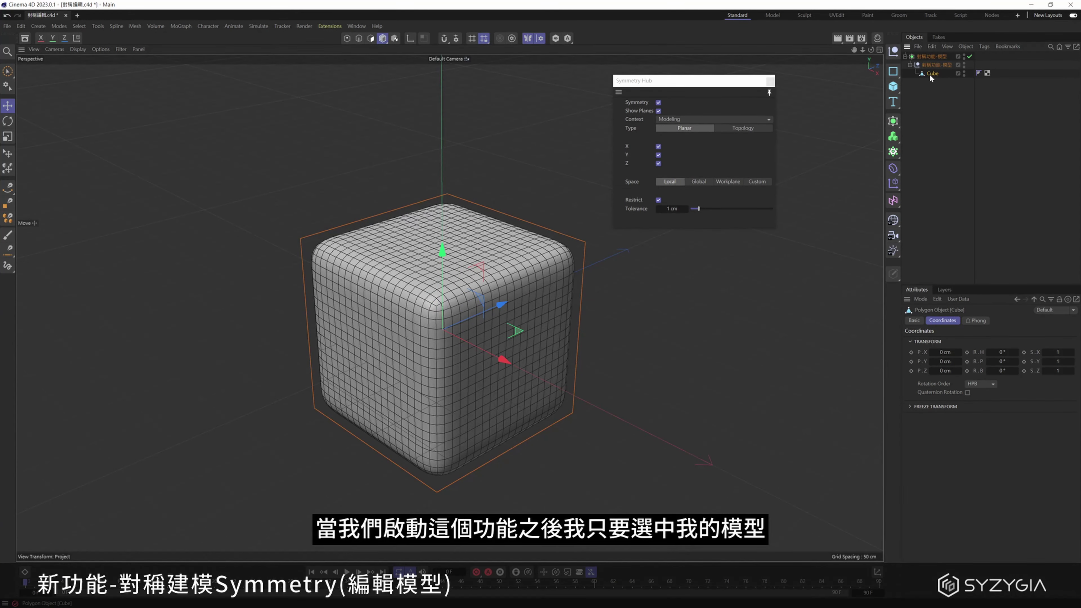
Step: In Polygons mode, select a corner polygon so its X, Y, Z mirrors select too
click(370, 38)
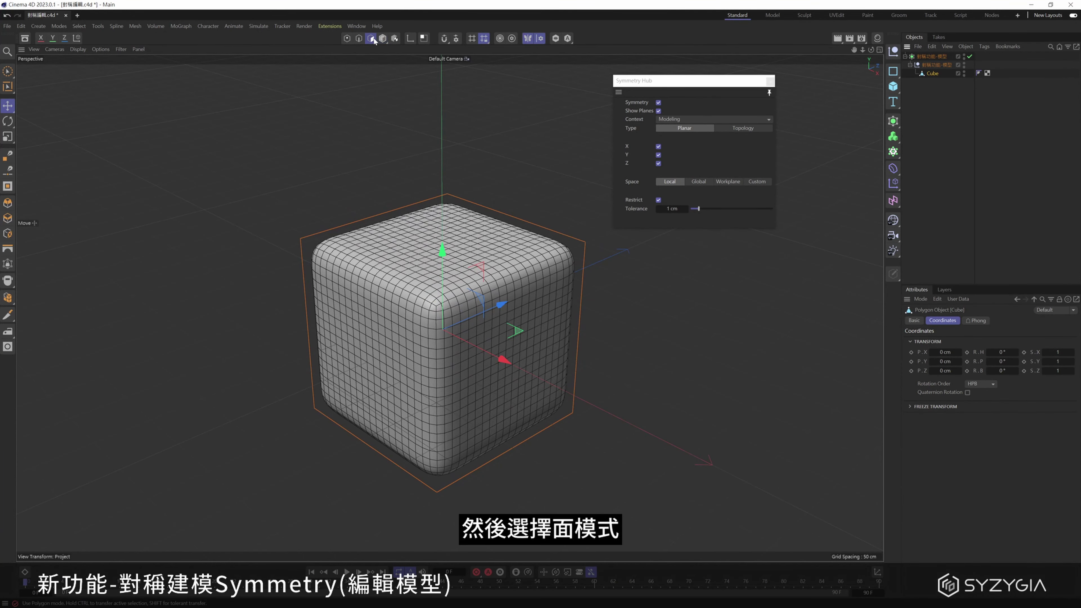
mouse_move(425, 191)
alt+mouse_down()
mouse_move(460, 154)
mouse_move(436, 166)
mouse_move(440, 187)
alt+mouse_up()
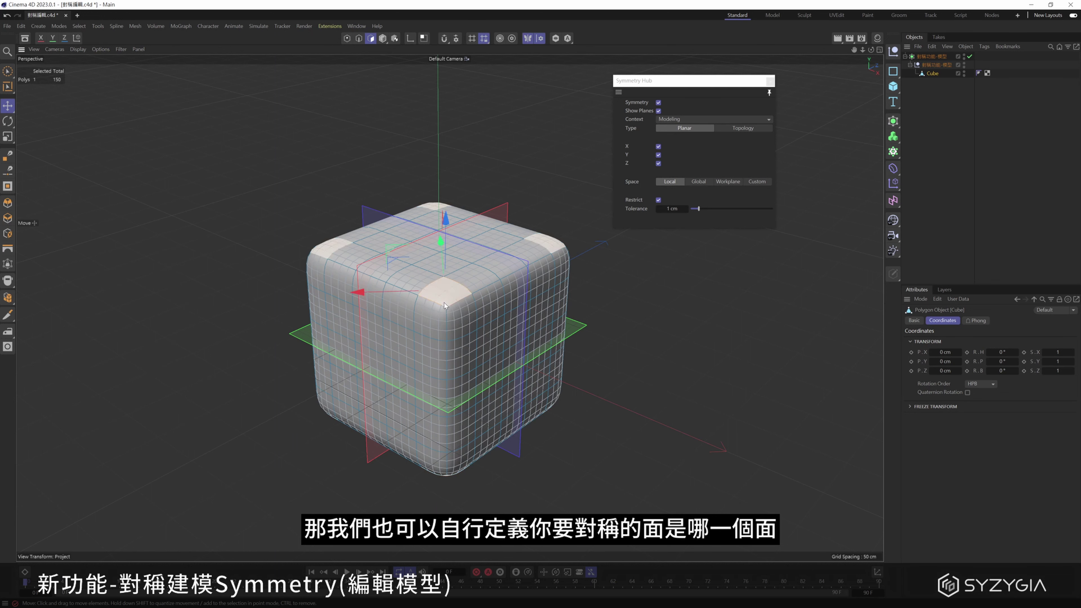
click(464, 319)
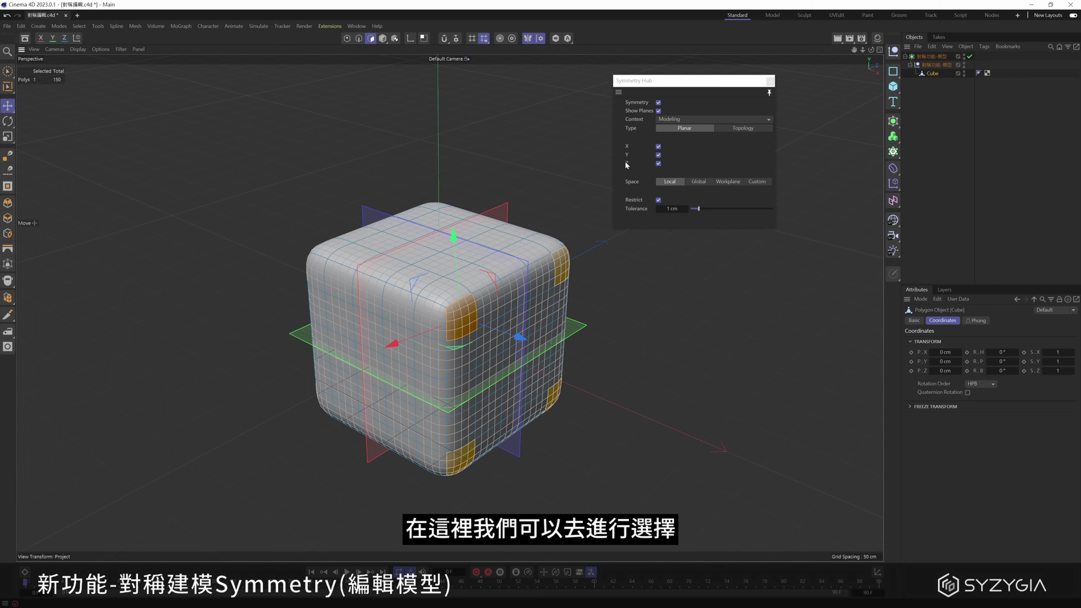
Step: Turn off Z mirroring in the Symmetry Hub, leaving X and Y enabled
click(658, 147)
click(659, 163)
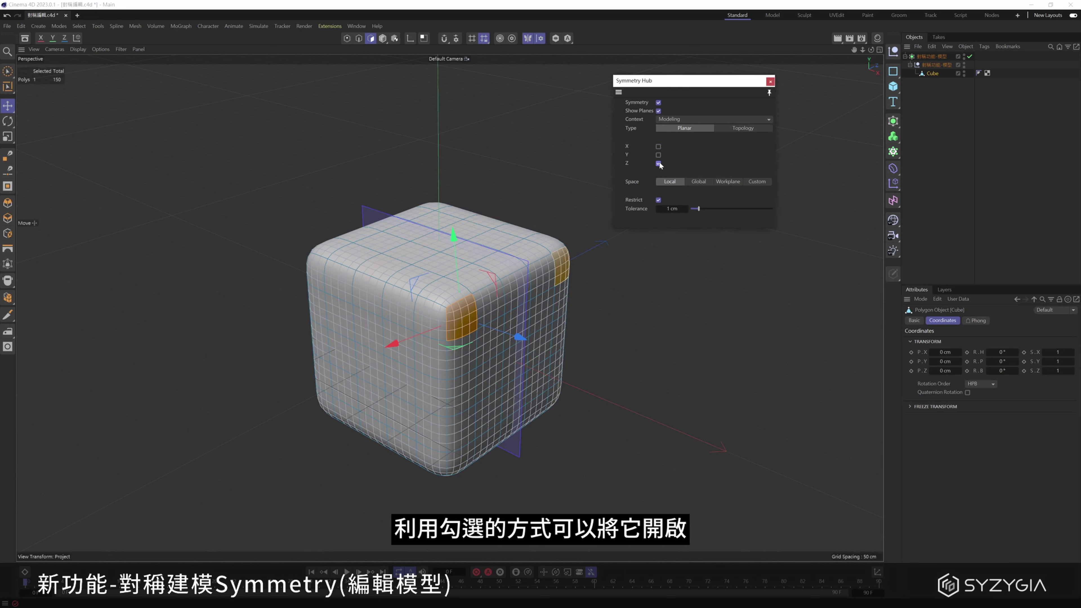
click(658, 155)
click(659, 154)
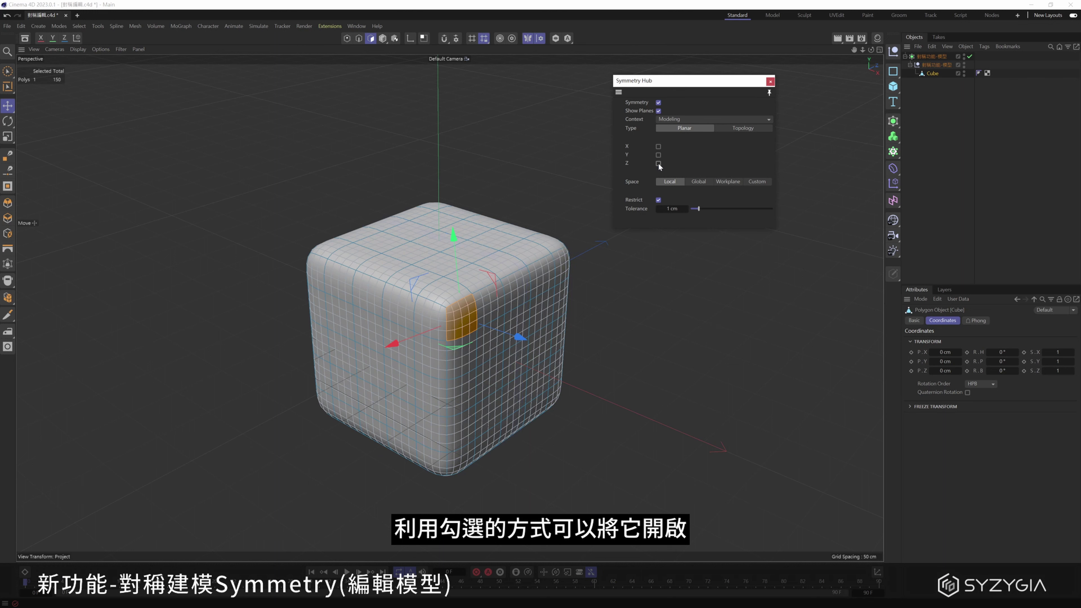
click(658, 154)
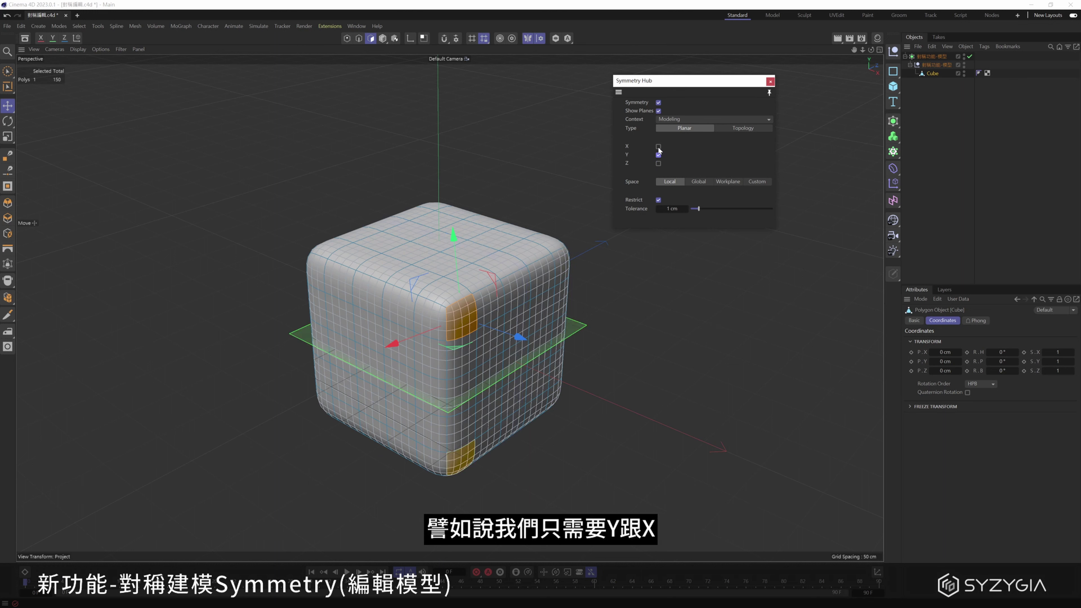
click(659, 147)
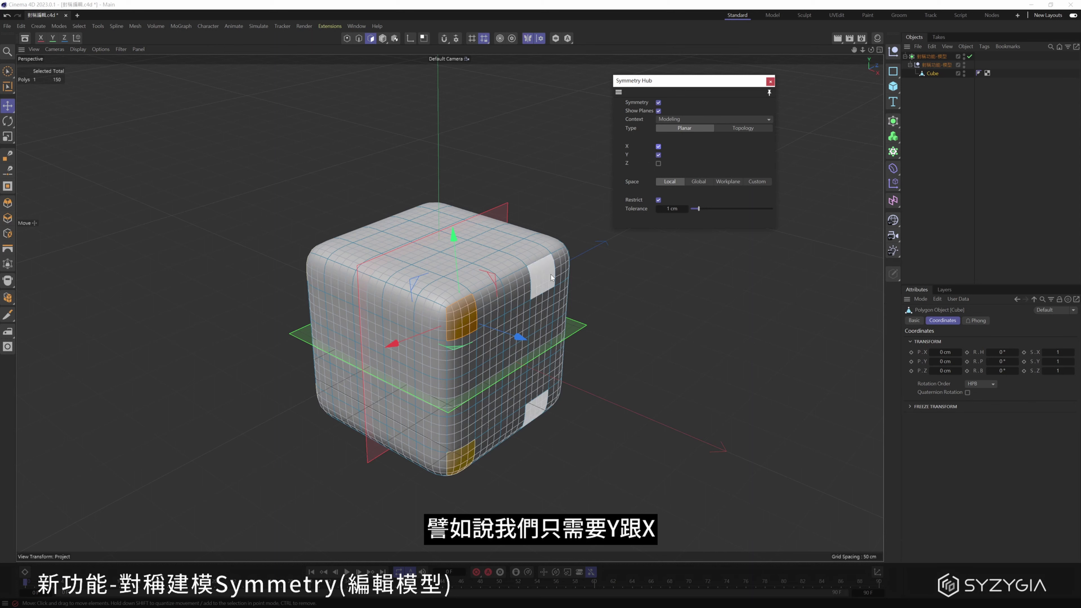
Step: Select three corner polygons, each mirrored across X and Y
click(457, 304)
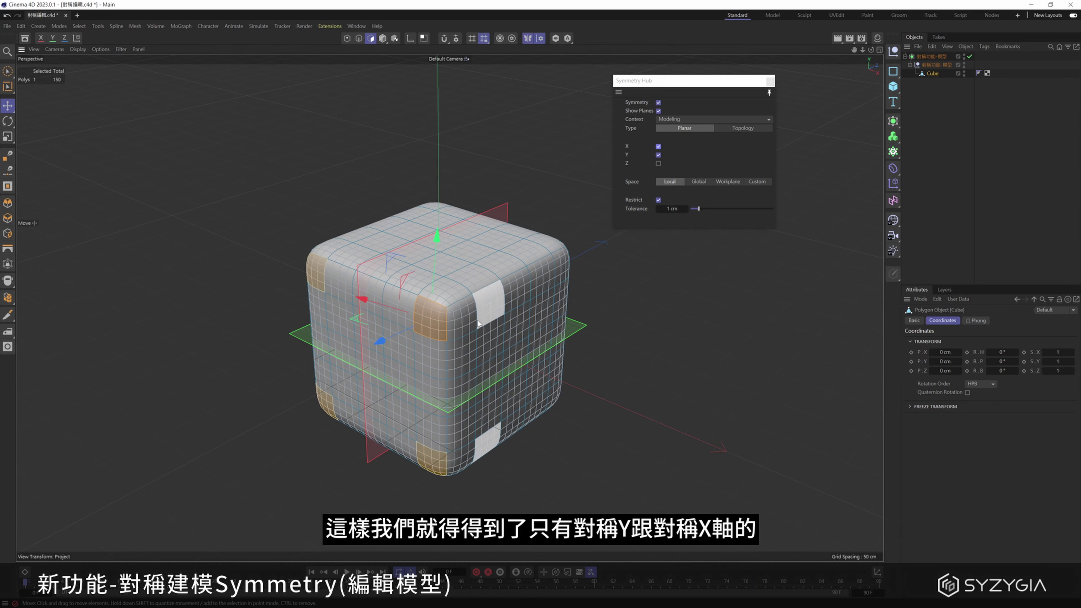
mouse_move(477, 320)
alt+mouse_down()
mouse_move(499, 295)
mouse_move(478, 296)
alt+mouse_up()
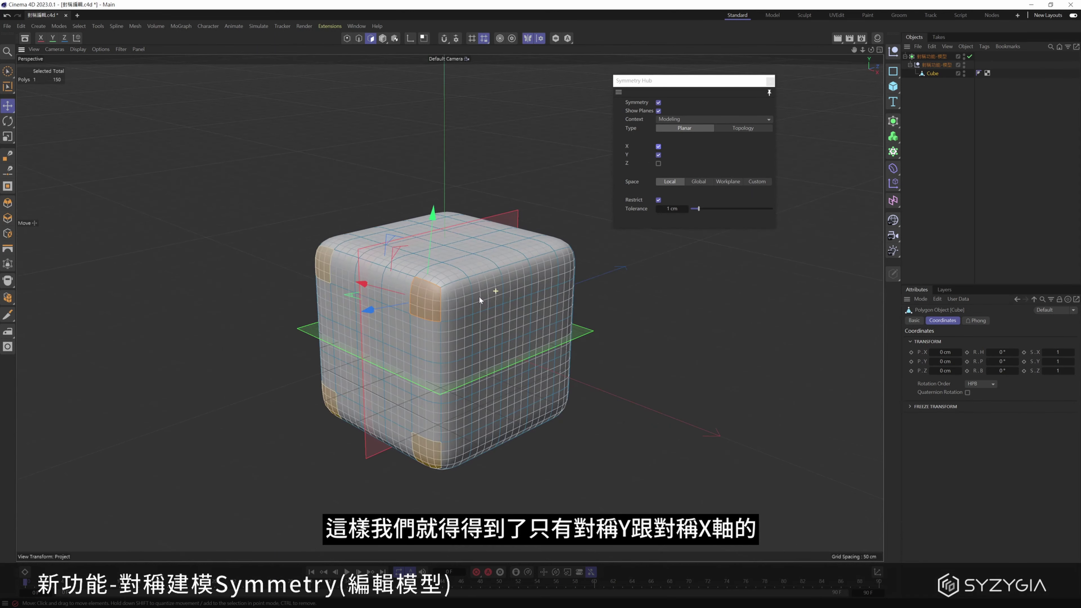
shift+click(463, 299)
shift+click(449, 276)
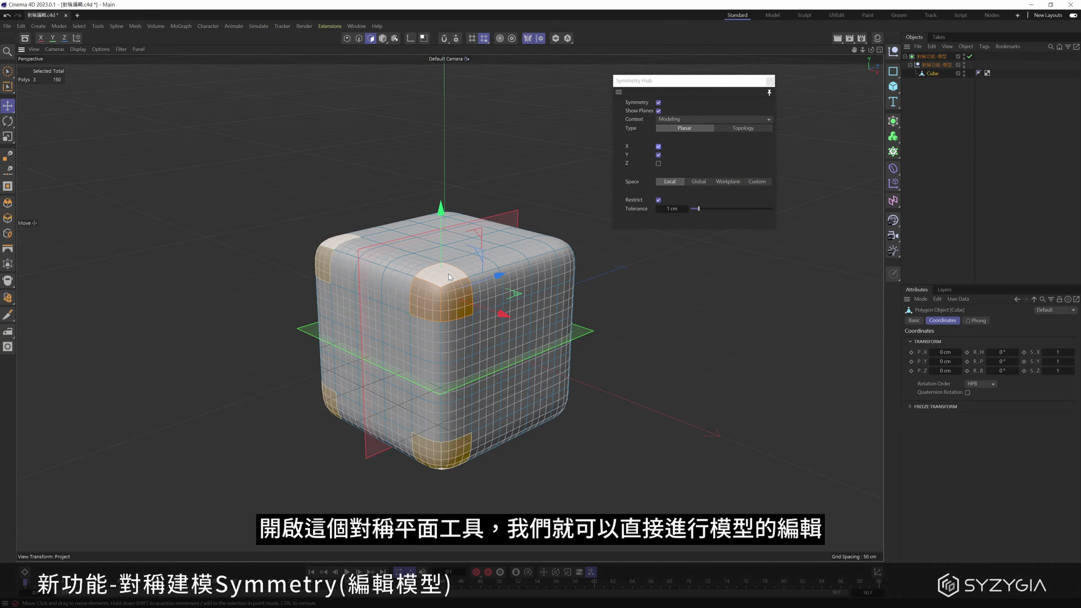
mouse_move(530, 194)
alt+mouse_down()
mouse_move(553, 198)
mouse_move(555, 211)
alt+mouse_up()
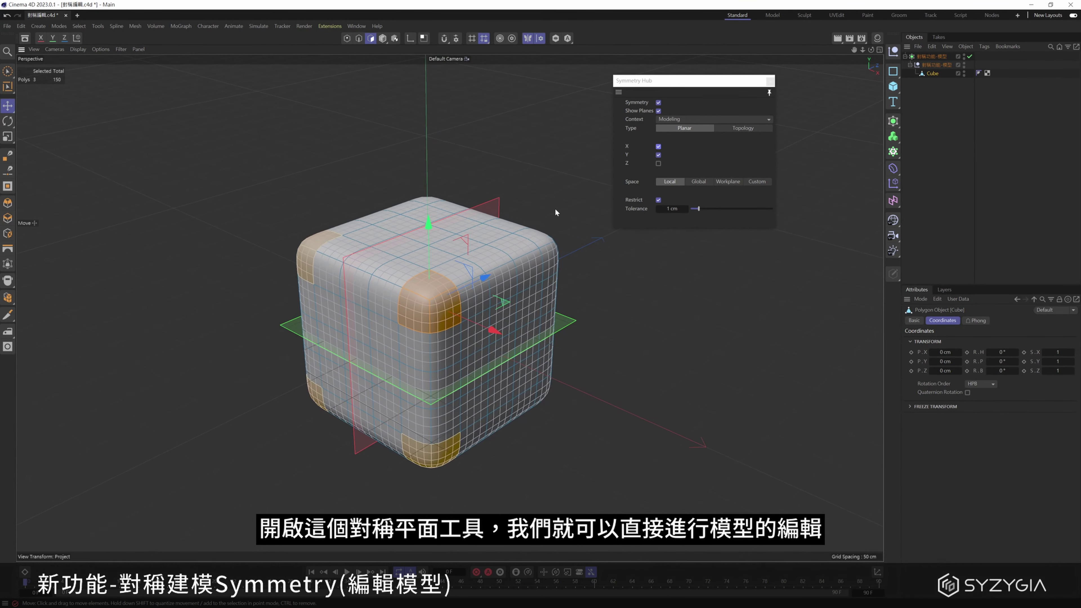
Step: Extrude the selected corner polygons outward by 12 cm
right_click(567, 162)
click(589, 225)
drag(551, 203, 579, 202)
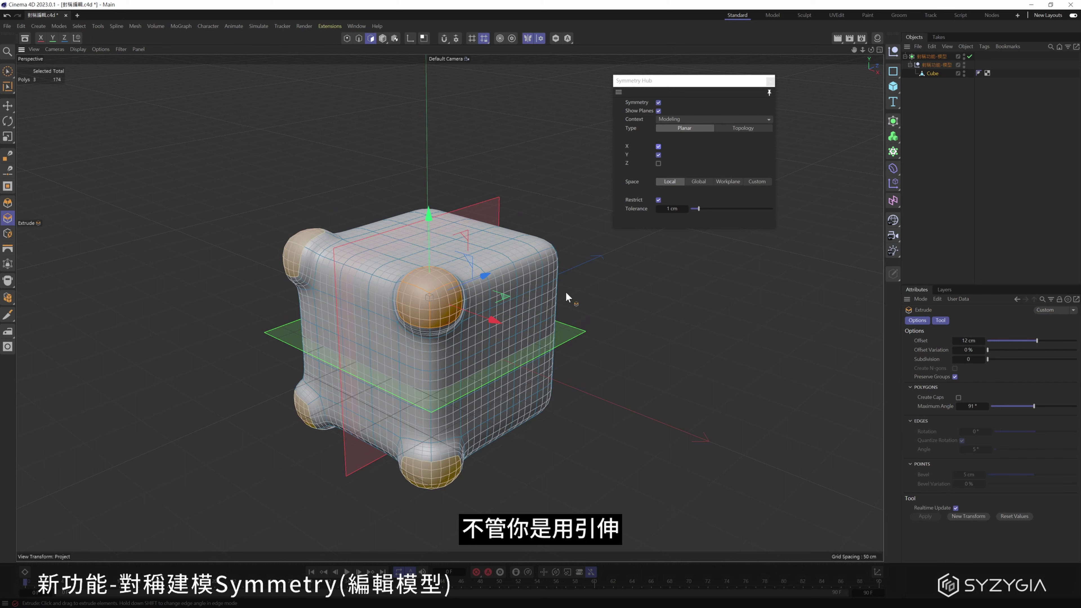
Step: Add three mirrored loop cuts across the cube with Loop/Path Cut (K~L)
key(k)
key(l)
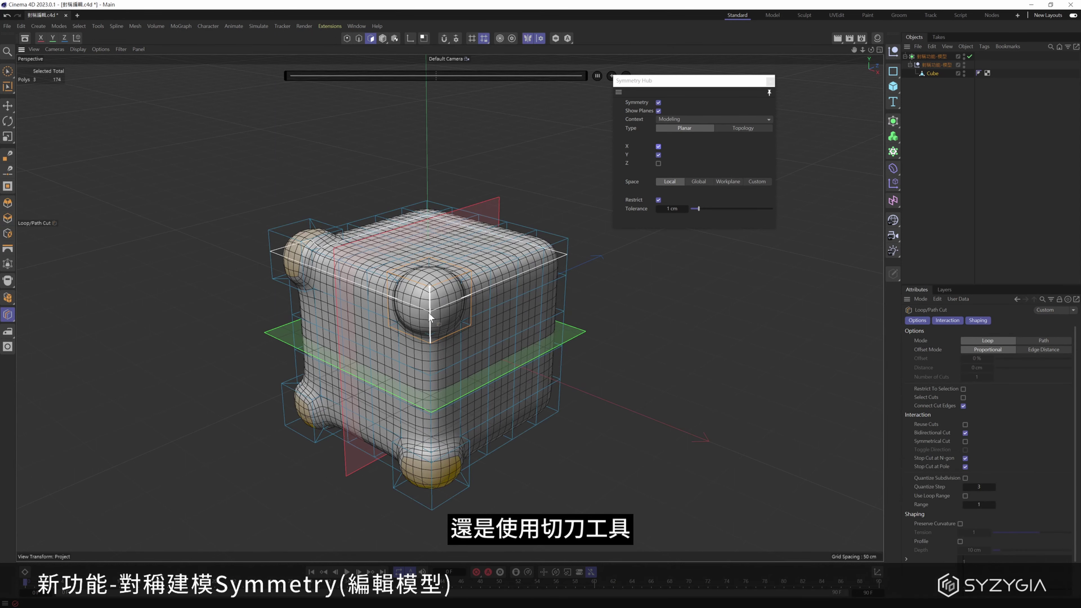
click(383, 321)
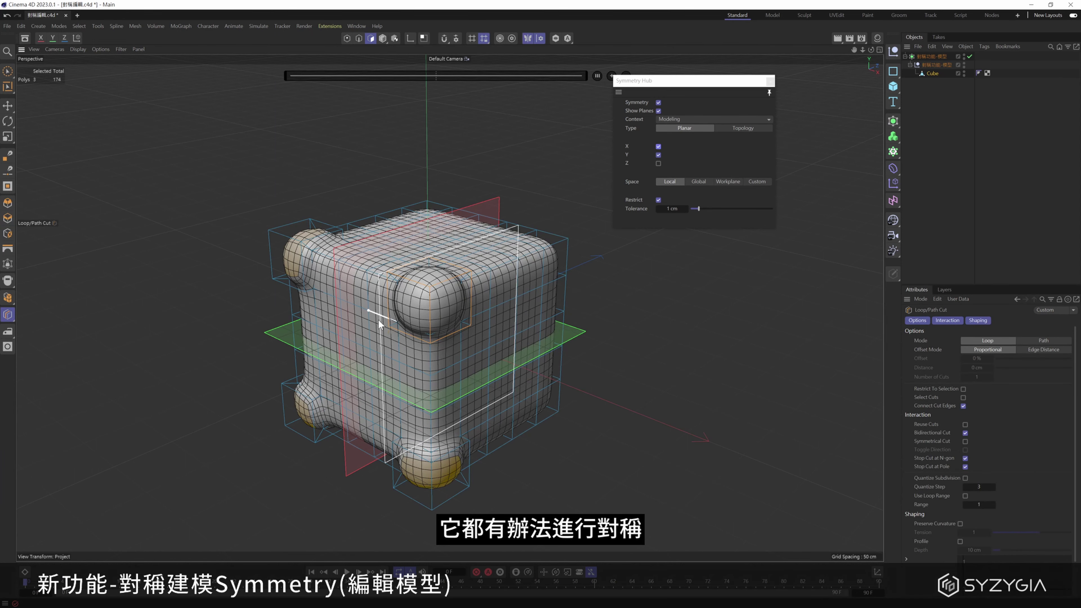
mouse_move(379, 319)
alt+mouse_down()
mouse_move(425, 316)
mouse_move(379, 314)
alt+mouse_up()
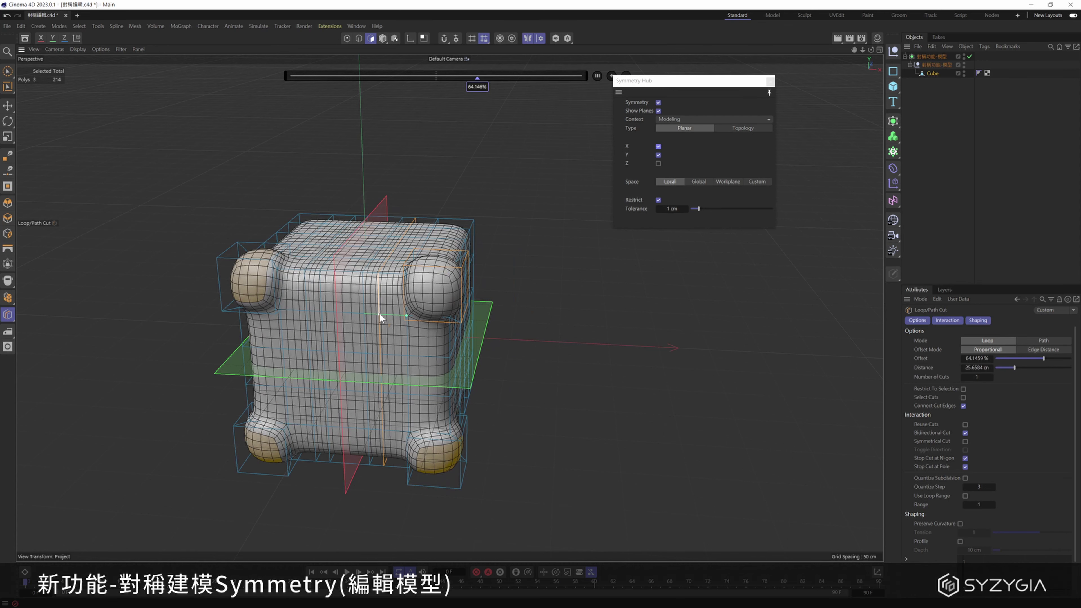
click(408, 339)
click(408, 400)
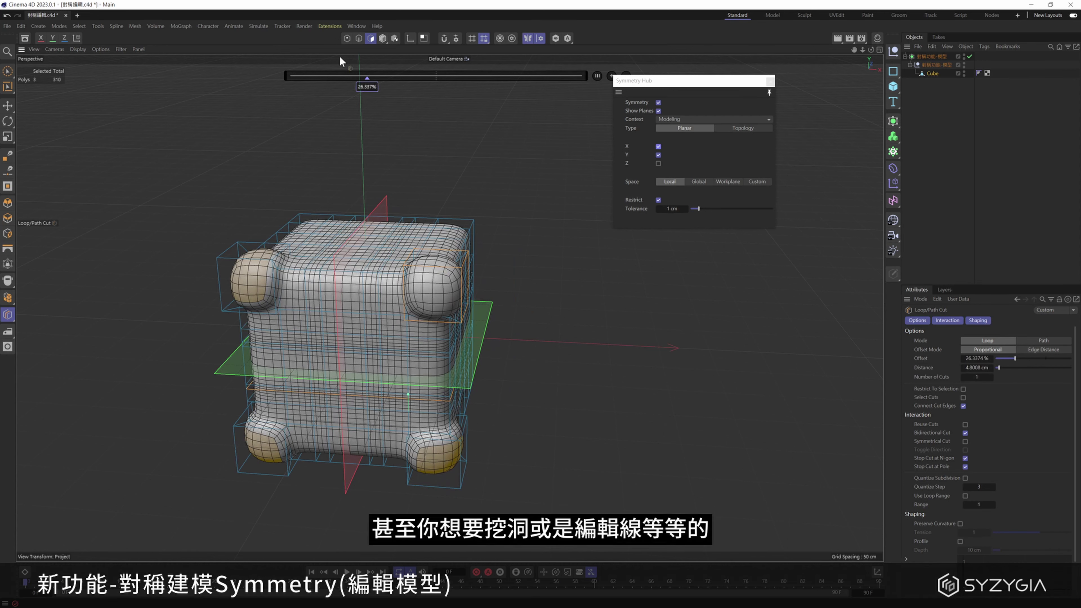
Step: In Edges mode, select a horizontal edge together with its mirrored copies
click(358, 38)
click(8, 106)
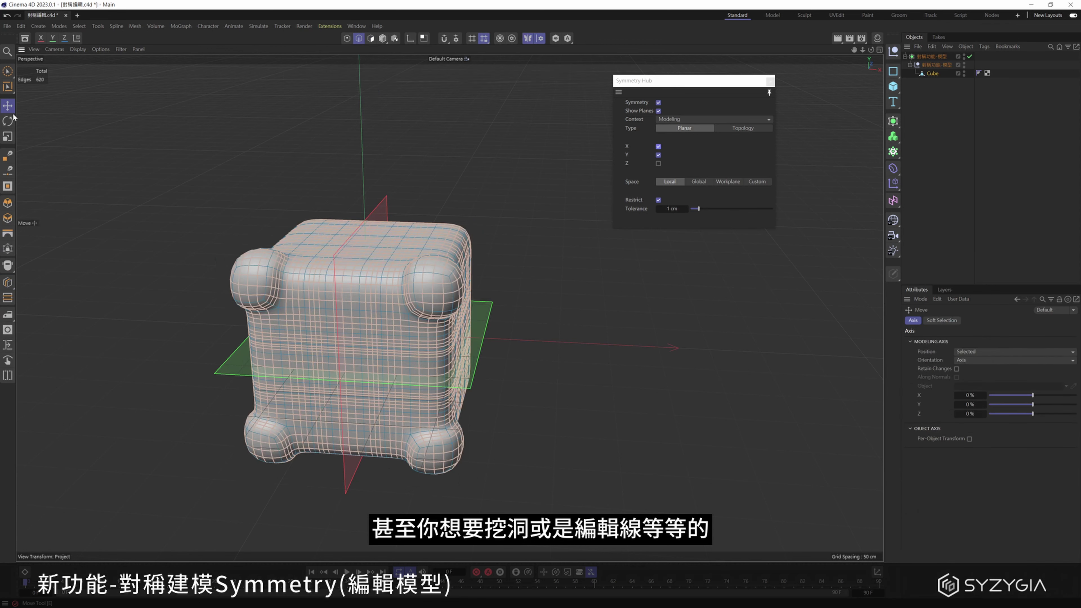
alt+drag(317, 192, 390, 337)
click(385, 329)
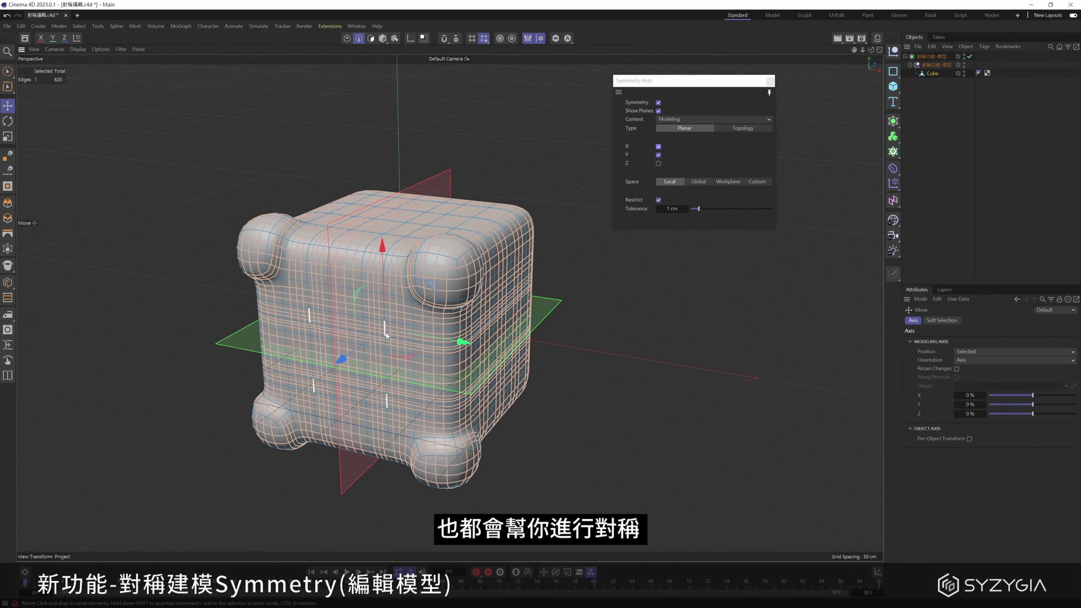
click(381, 340)
Step: Change the Symmetry Hub Space from Local to Global, then to Workplane
mouse_move(386, 355)
alt+mouse_down()
mouse_move(424, 315)
mouse_move(403, 323)
mouse_move(429, 314)
mouse_move(510, 332)
mouse_move(467, 333)
alt+mouse_up()
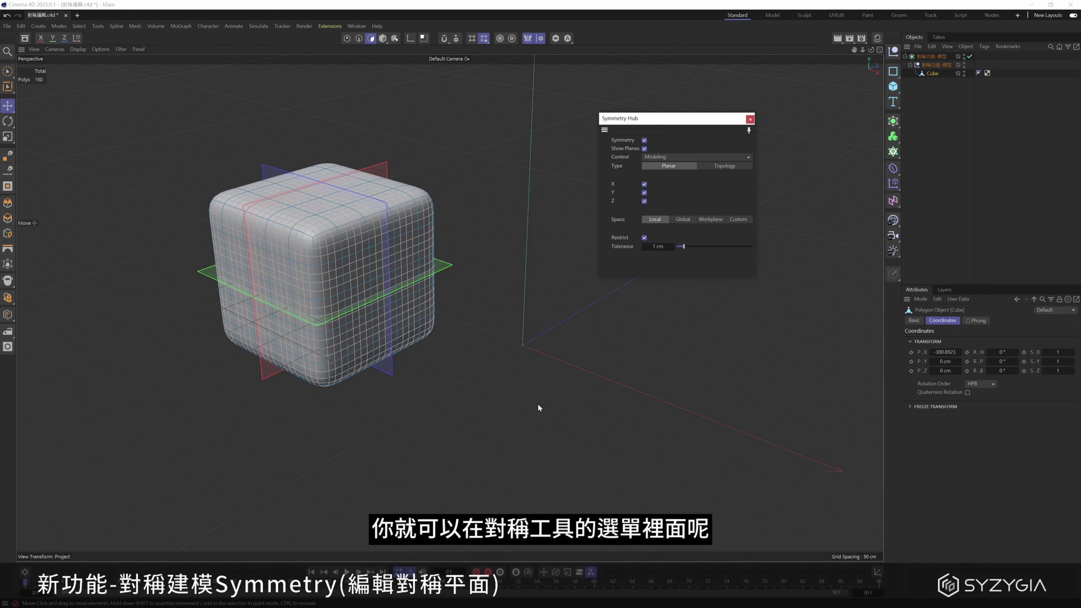
drag(671, 123, 671, 126)
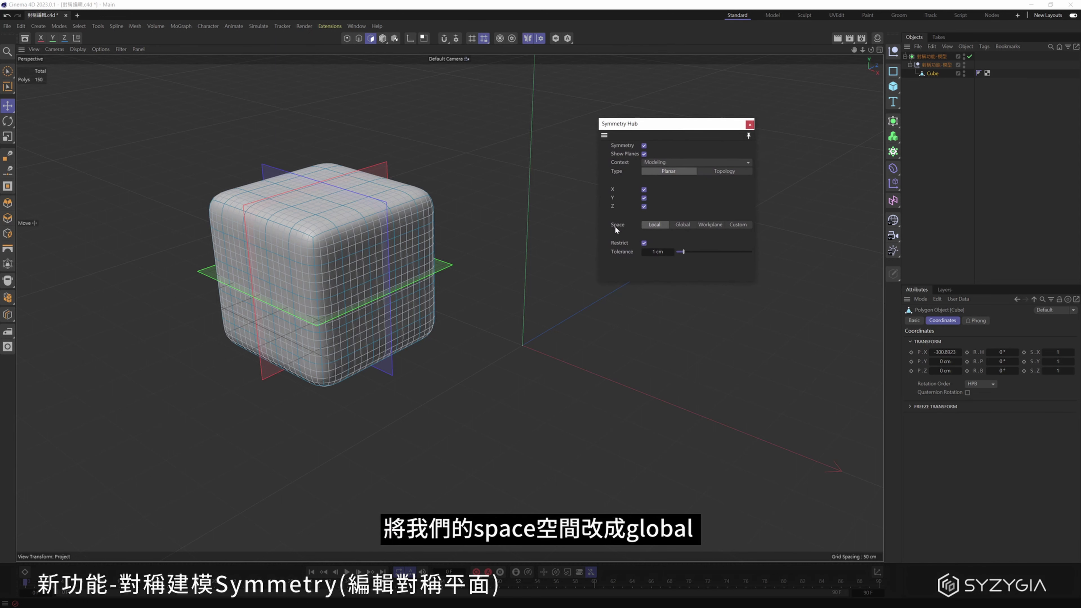
click(685, 225)
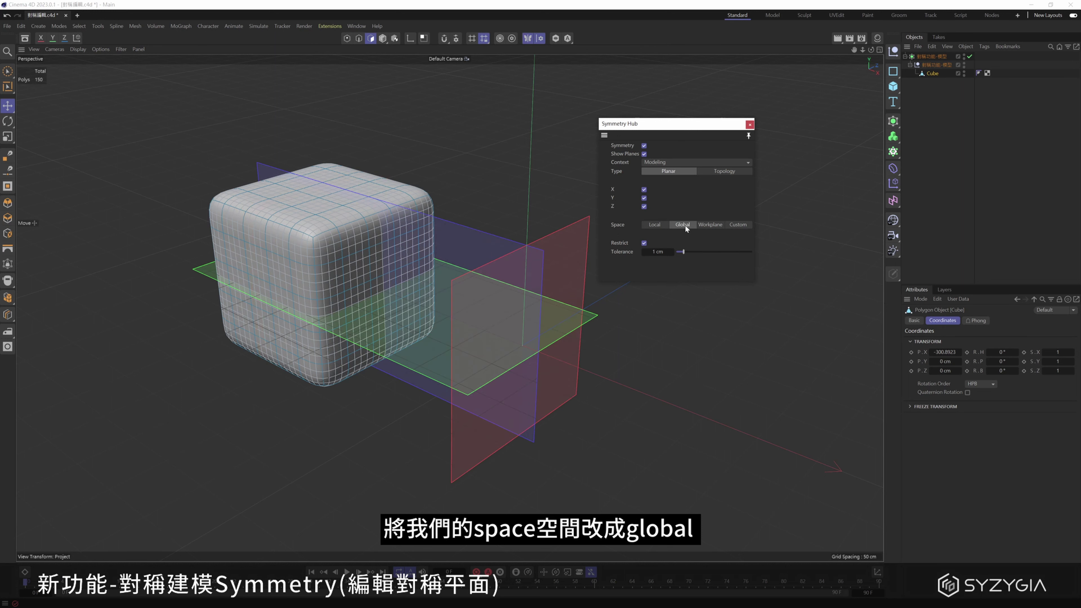
alt+drag(550, 341, 516, 335)
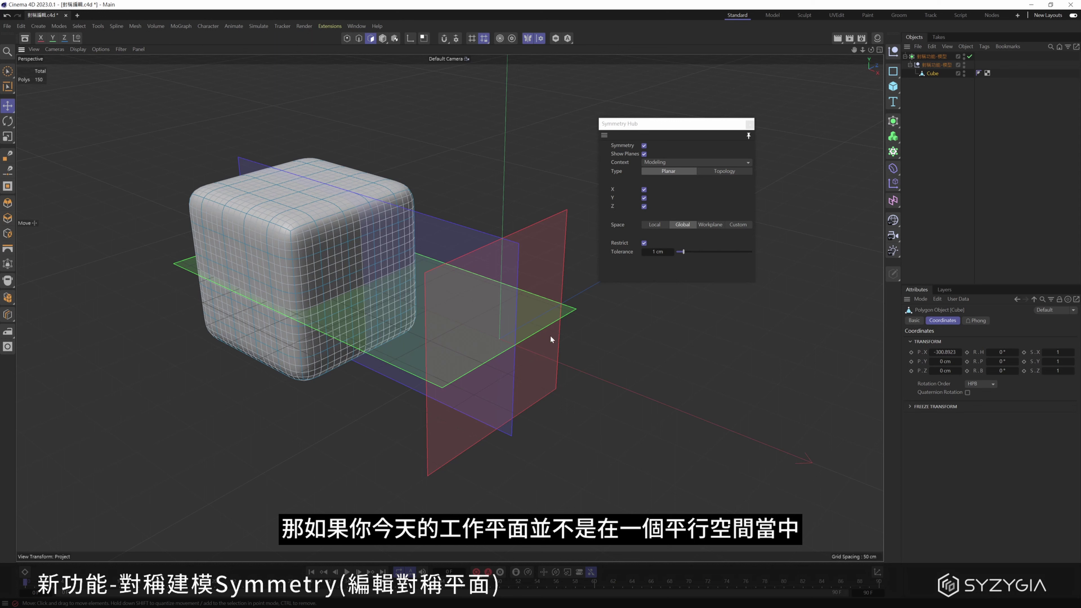
click(714, 225)
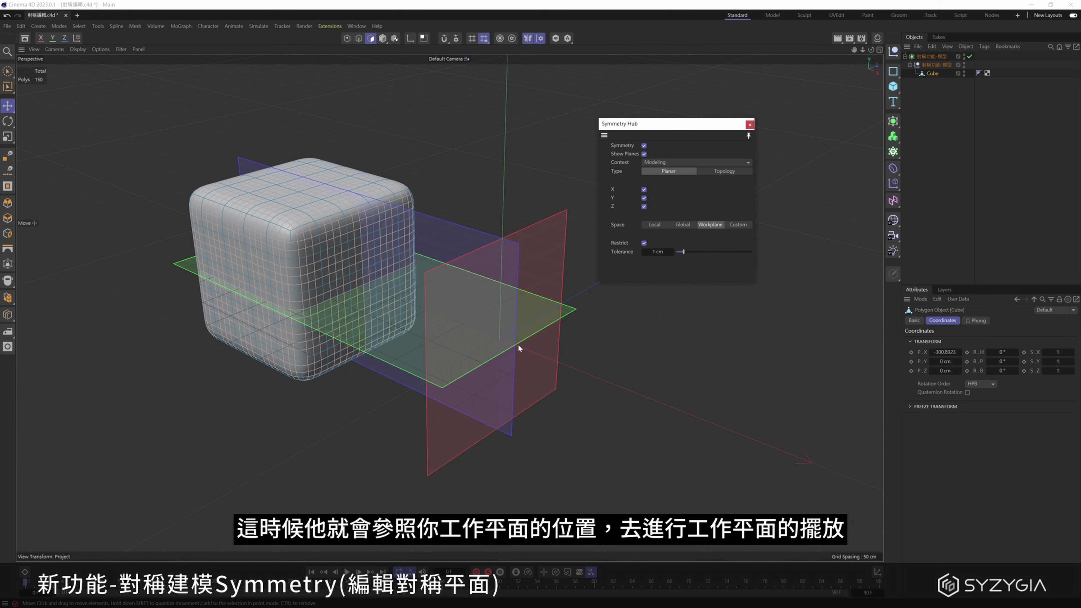
Step: Set symmetry Space to Custom and shift the planes' X, Y, Z position and rotation
click(739, 225)
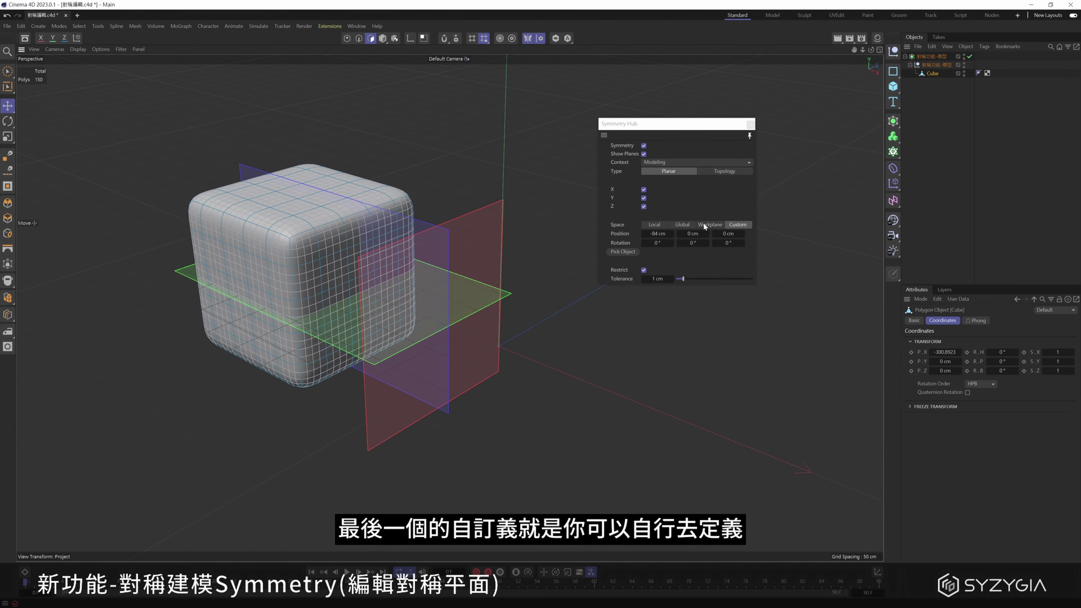
mouse_move(658, 233)
mouse_down()
mouse_move(689, 233)
mouse_move(639, 233)
mouse_move(743, 233)
mouse_up()
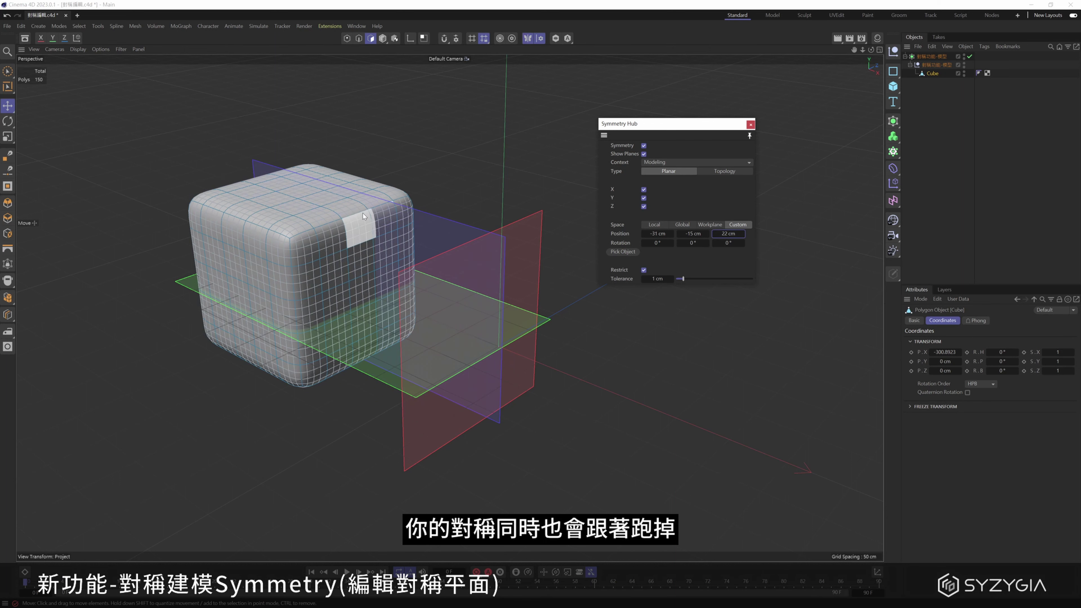
mouse_move(361, 216)
alt+mouse_down()
mouse_move(326, 208)
mouse_move(421, 218)
alt+mouse_up()
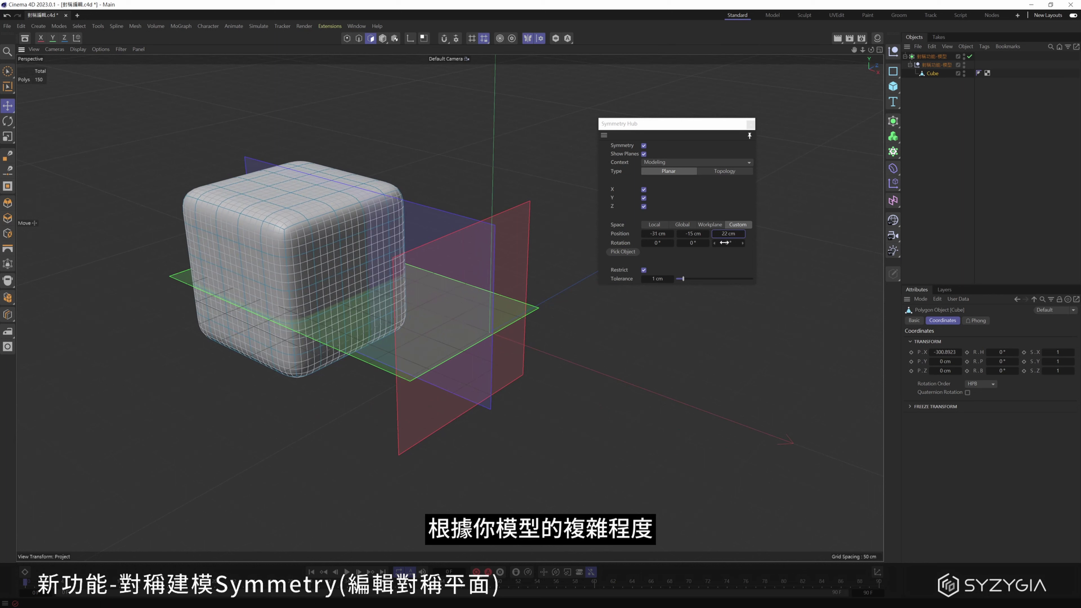
mouse_move(687, 234)
mouse_down()
mouse_move(708, 243)
mouse_move(644, 243)
mouse_up()
mouse_move(729, 243)
mouse_down()
mouse_move(749, 243)
mouse_move(703, 242)
mouse_up()
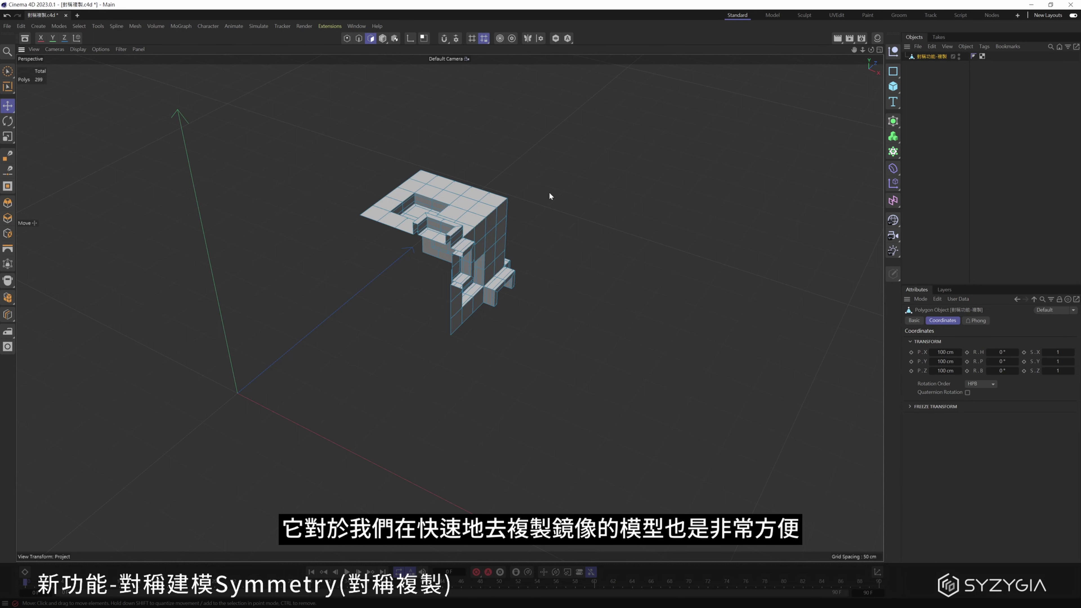
Step: Orbit around the quarter-built block model to inspect it from several angles
mouse_move(562, 244)
alt+mouse_down()
mouse_move(524, 209)
mouse_move(558, 218)
mouse_move(575, 209)
mouse_move(563, 197)
mouse_move(509, 221)
mouse_move(542, 232)
alt+mouse_up()
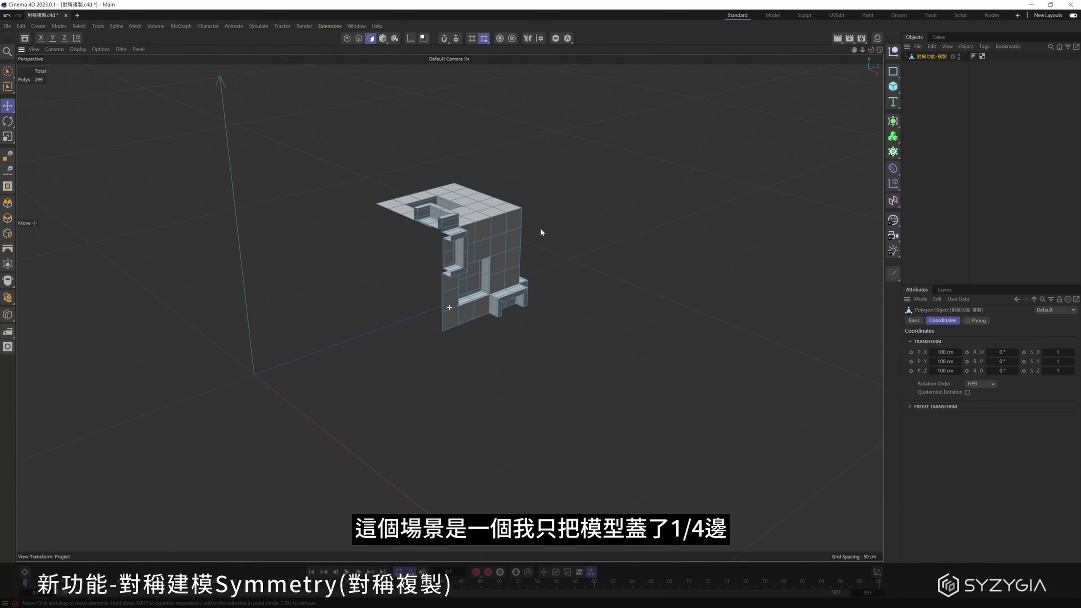
alt+drag(332, 357, 369, 322)
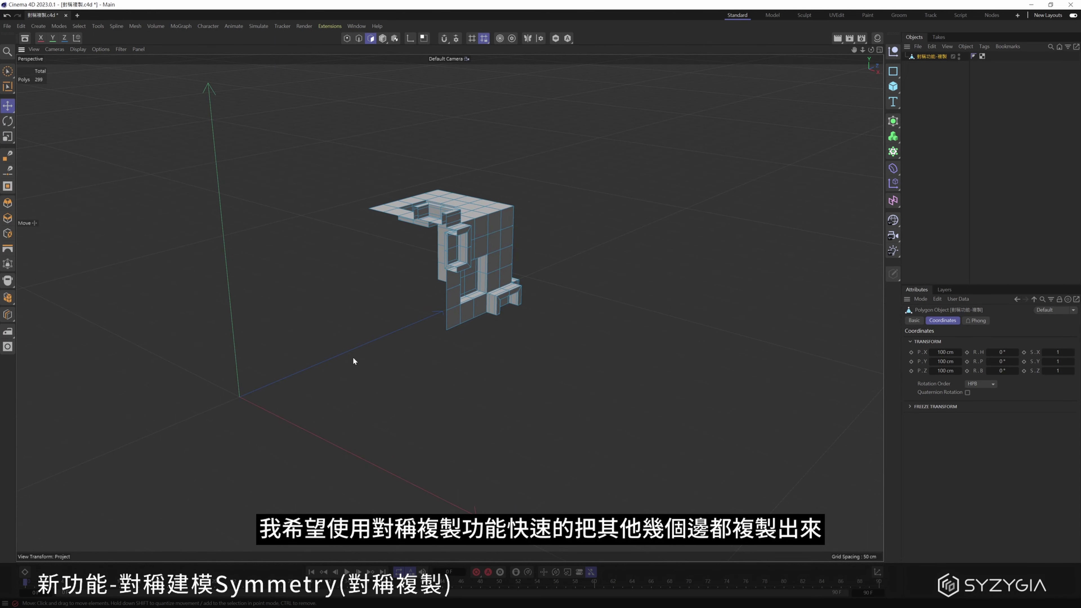
mouse_move(399, 383)
alt+mouse_down()
mouse_move(578, 246)
mouse_move(564, 244)
mouse_move(582, 248)
alt+mouse_up()
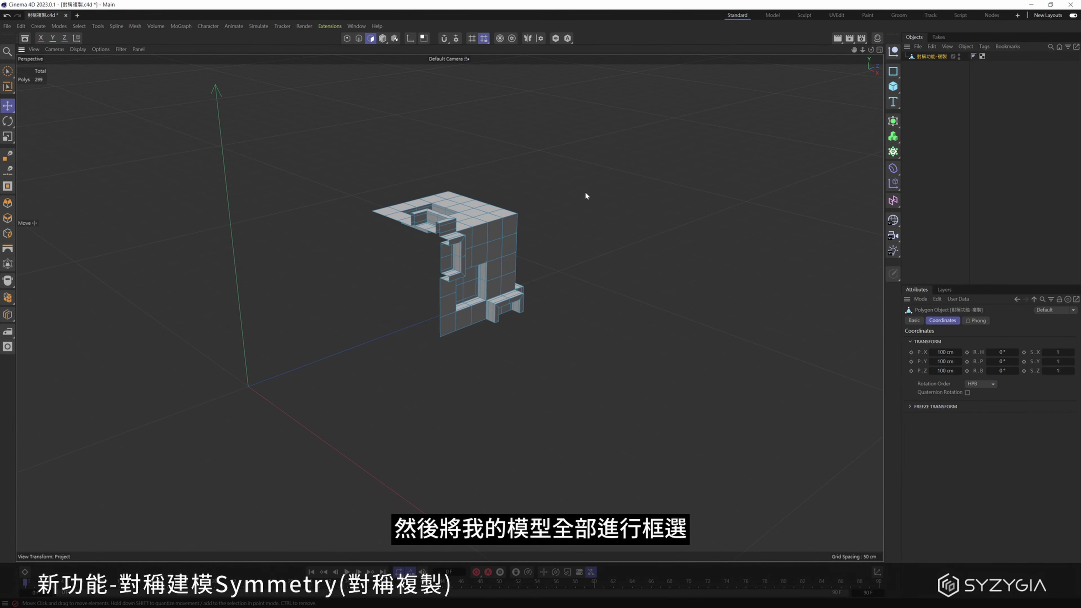
Step: Rectangle-select the whole quarter model and Symmetrize it into a full 2592-polygon cube
click(8, 71)
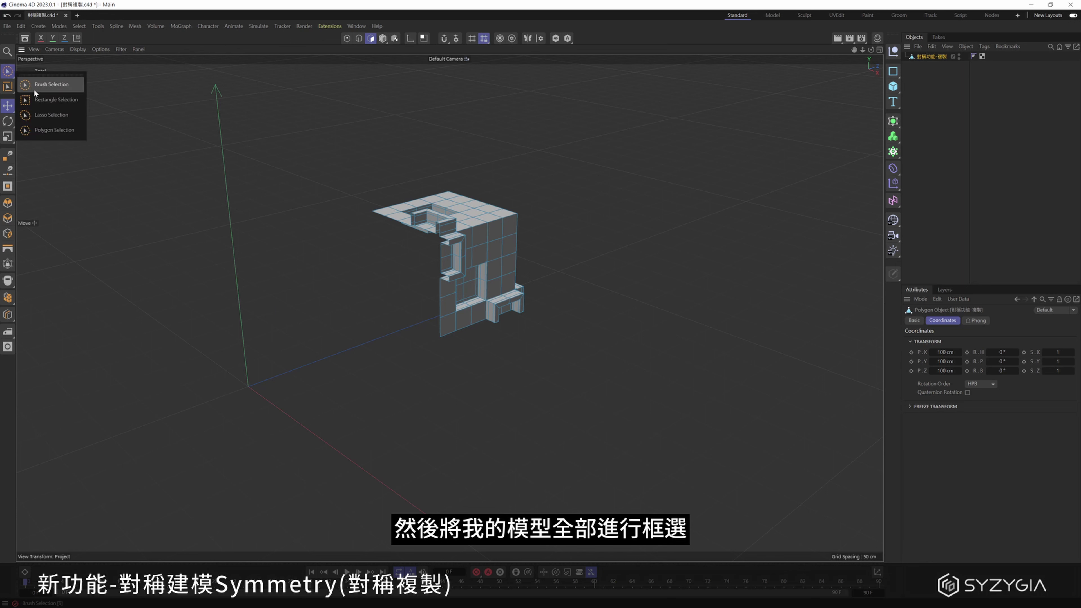
click(42, 88)
mouse_move(693, 122)
mouse_down()
mouse_move(489, 271)
mouse_move(259, 389)
mouse_up()
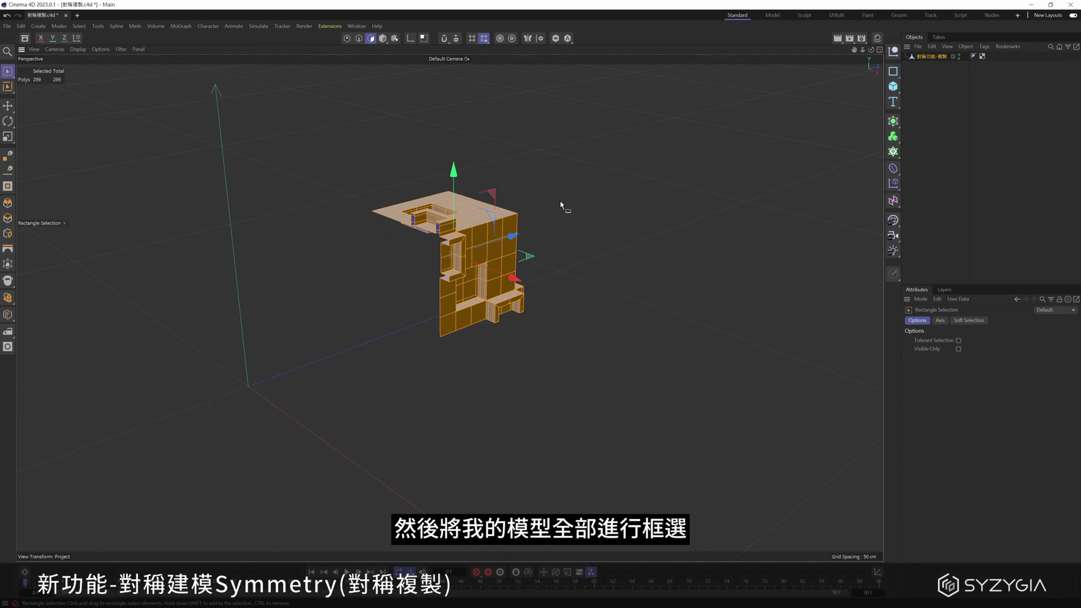
right_click(577, 143)
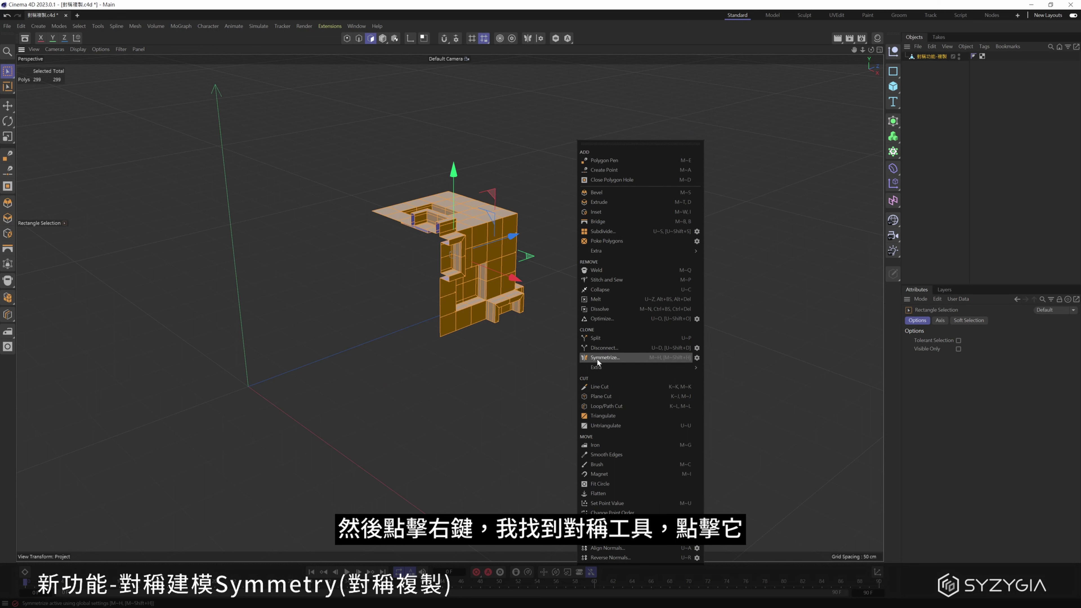
click(635, 361)
mouse_move(527, 154)
alt+mouse_down()
mouse_move(488, 145)
mouse_move(519, 171)
mouse_move(342, 206)
alt+mouse_up()
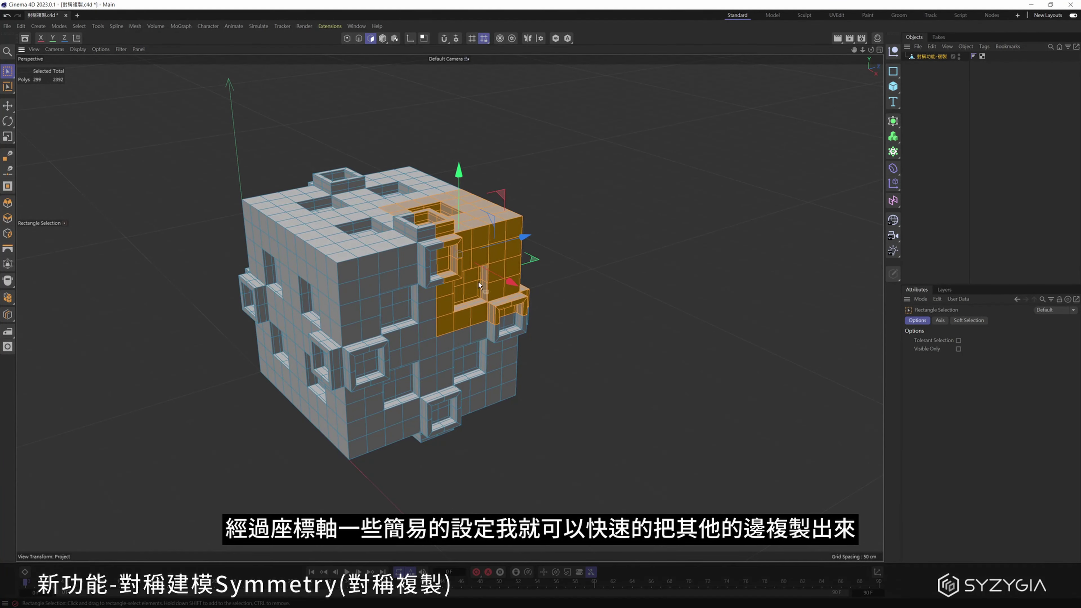
alt+middle_drag(563, 201, 553, 206)
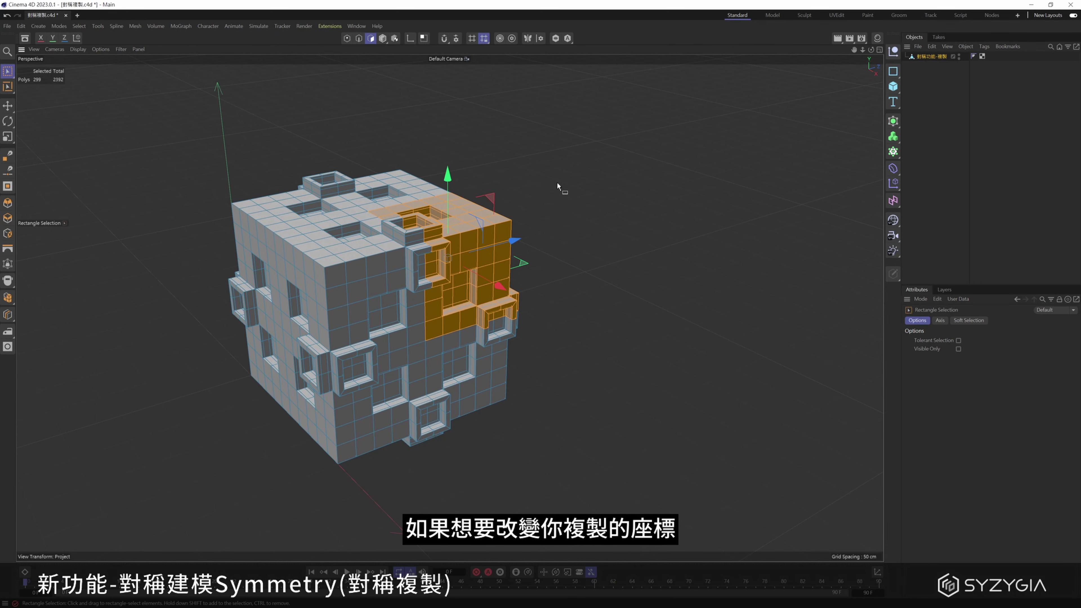
Step: Open the Symmetrize options from the mesh's right-click menu
right_click(563, 171)
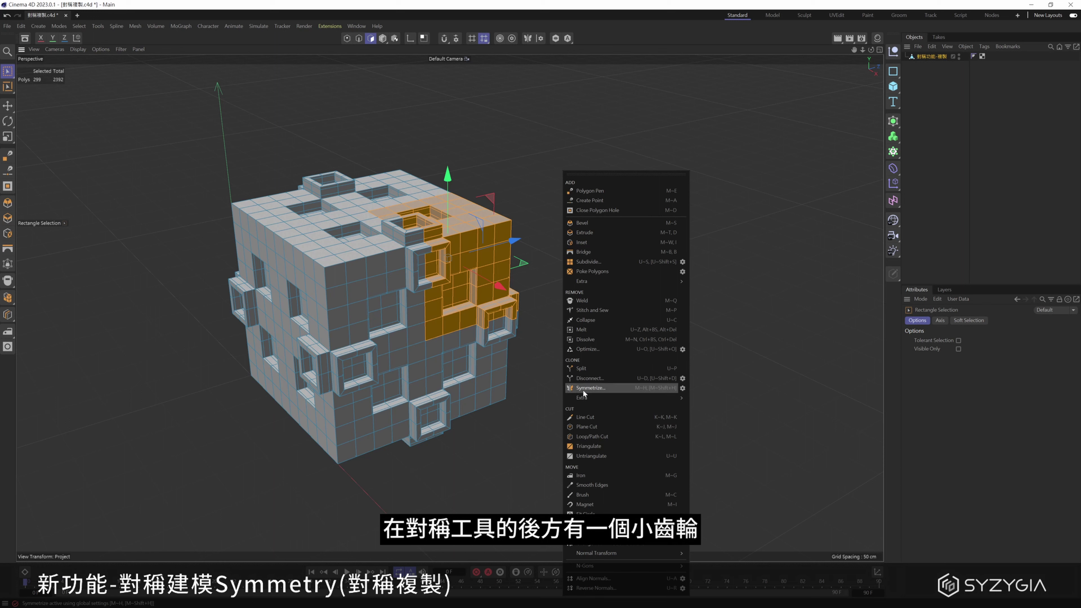
click(682, 388)
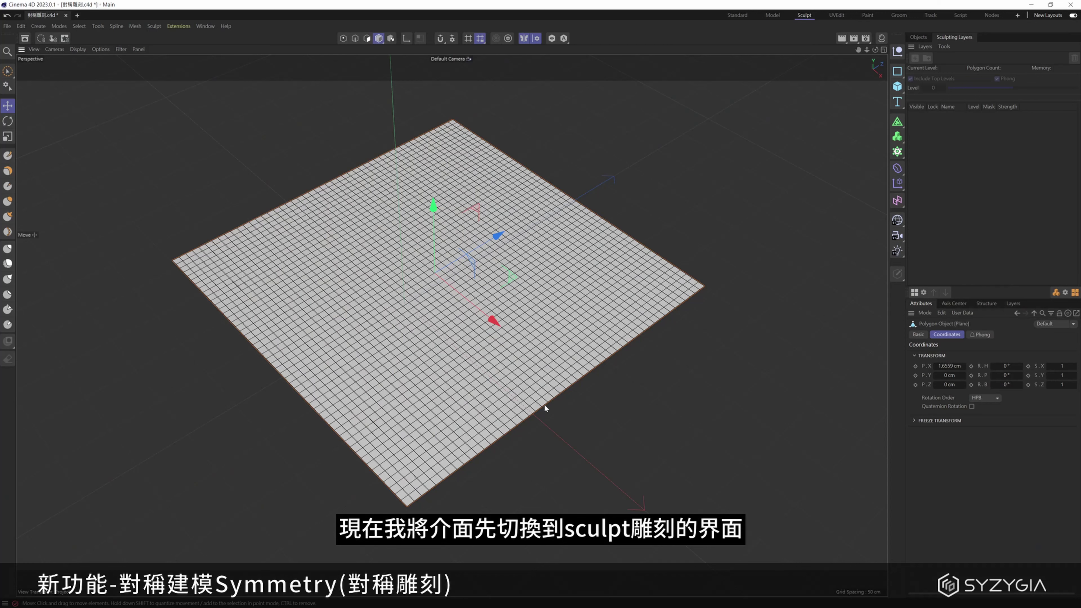
alt+drag(551, 395, 615, 373)
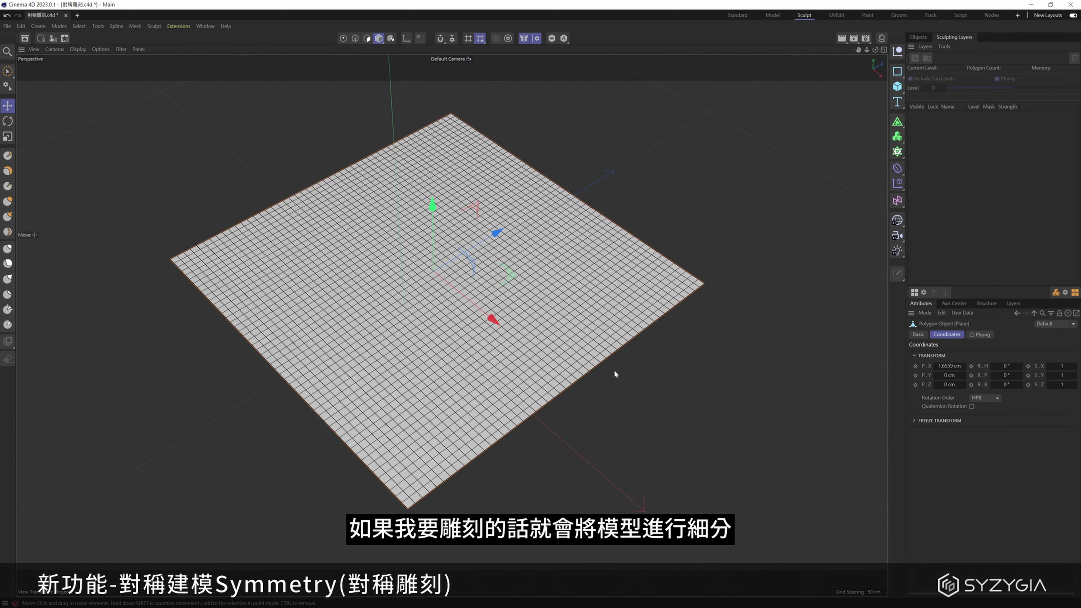
Step: Subdivide the plane twice to 40000 polygons and open the Symmetry Hub beside it
click(914, 293)
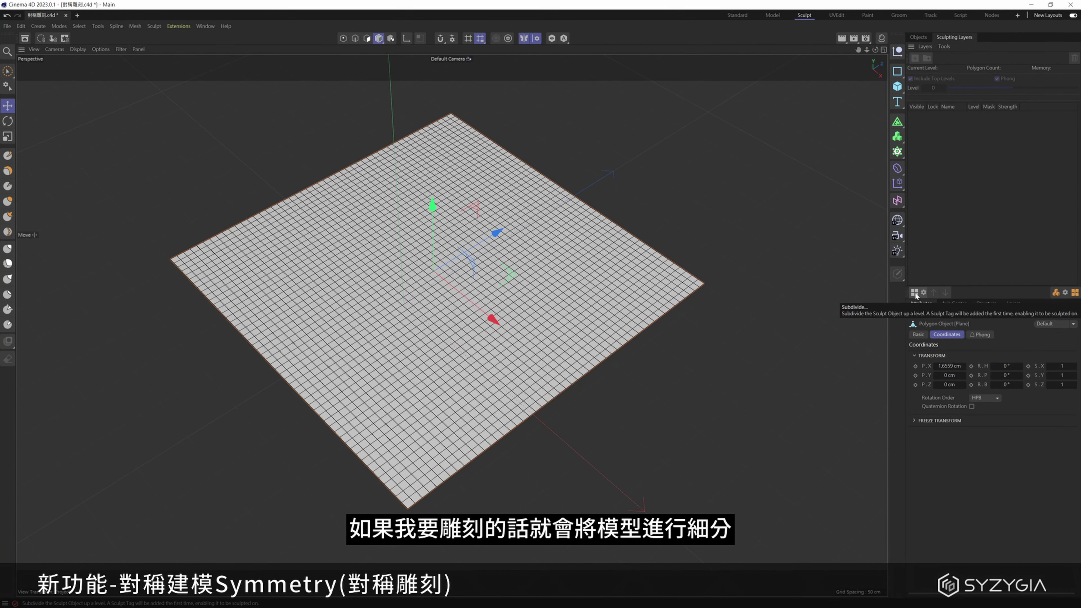
click(914, 292)
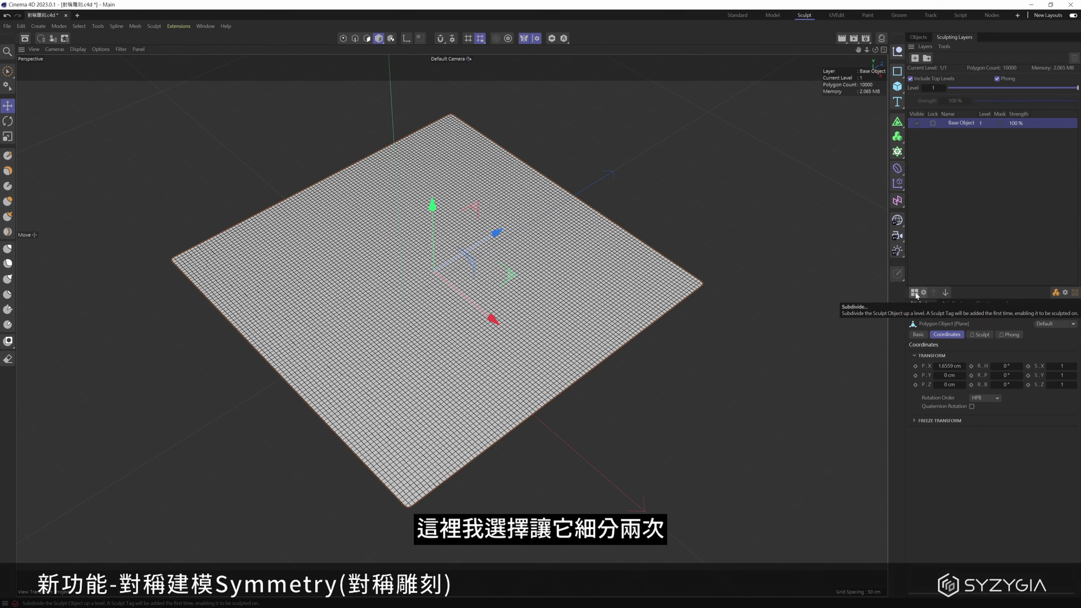
click(914, 293)
mouse_move(584, 331)
alt+mouse_down()
mouse_move(575, 318)
mouse_move(587, 324)
alt+mouse_up()
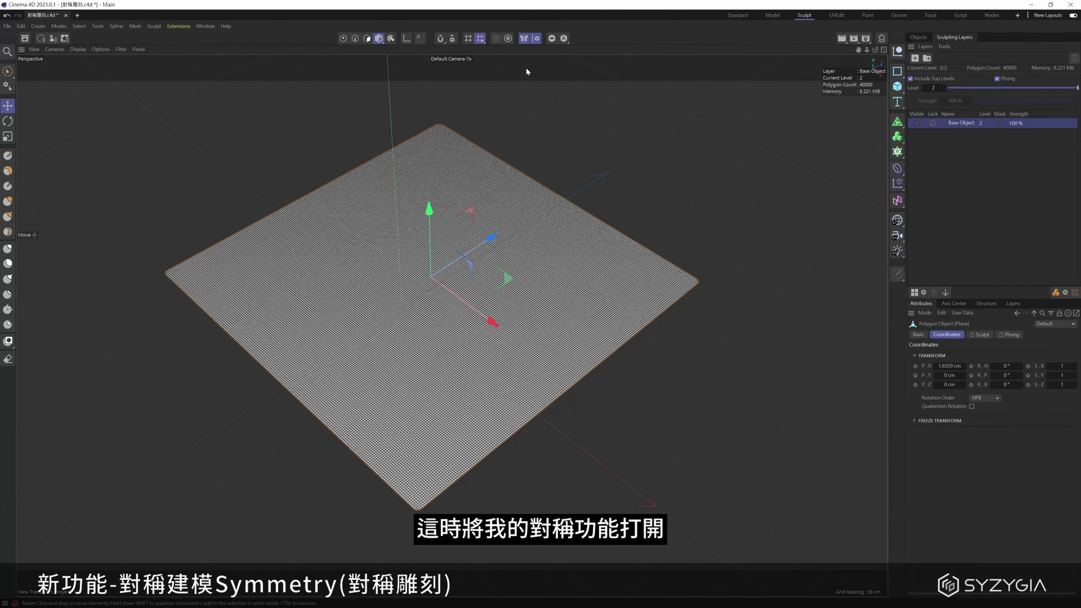
click(536, 39)
drag(532, 42, 714, 103)
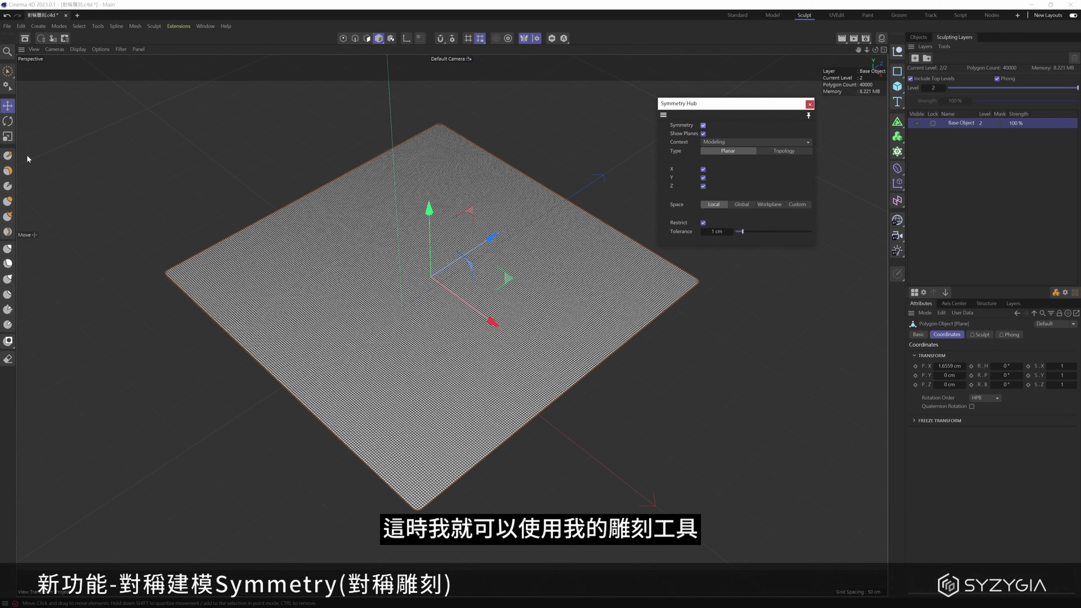
Step: Sculpt mirrored bumps and grooves across the plane with the Draw brush, then undo the stroke
click(8, 155)
mouse_move(575, 212)
alt+mouse_down()
mouse_move(524, 209)
mouse_move(500, 252)
alt+mouse_up()
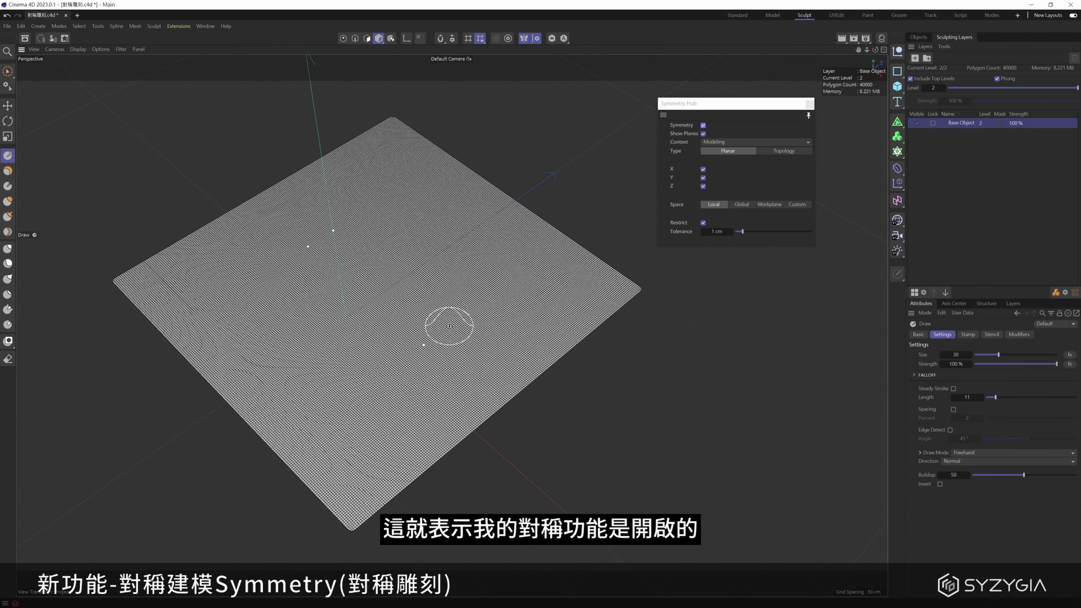
click(502, 316)
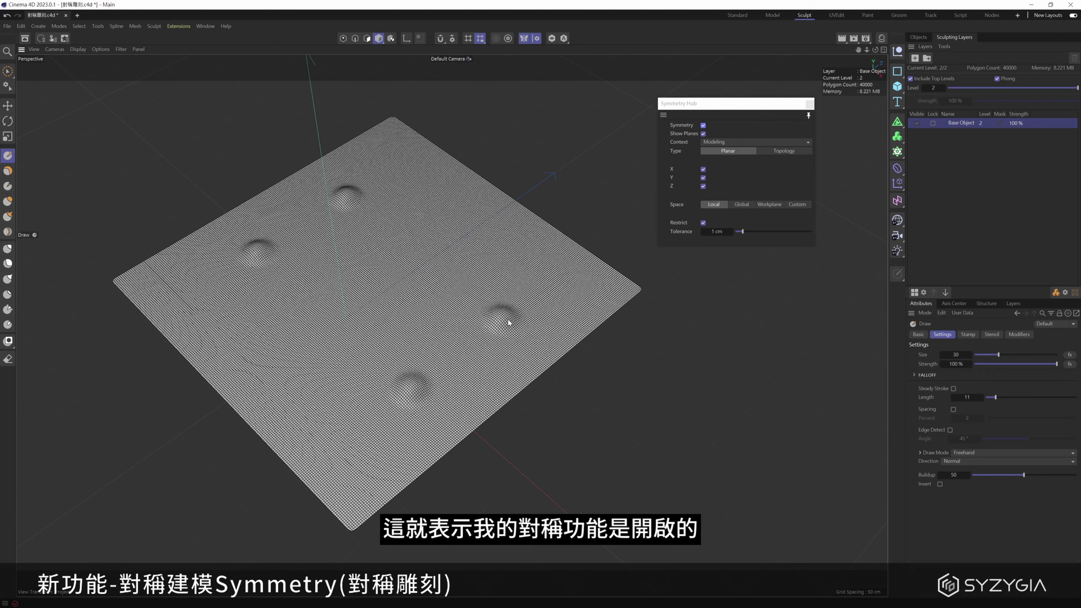
mouse_move(509, 323)
mouse_down()
mouse_move(485, 275)
mouse_move(536, 256)
mouse_move(511, 307)
mouse_move(547, 325)
mouse_move(485, 315)
mouse_move(426, 324)
mouse_move(494, 374)
mouse_move(329, 469)
mouse_up()
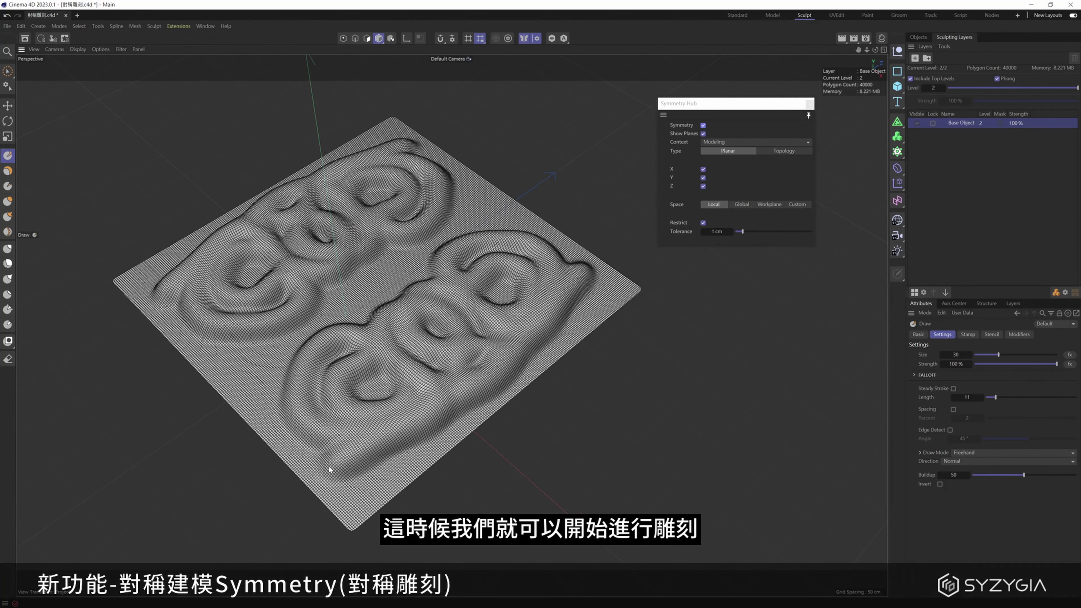
key(ctrl+z)
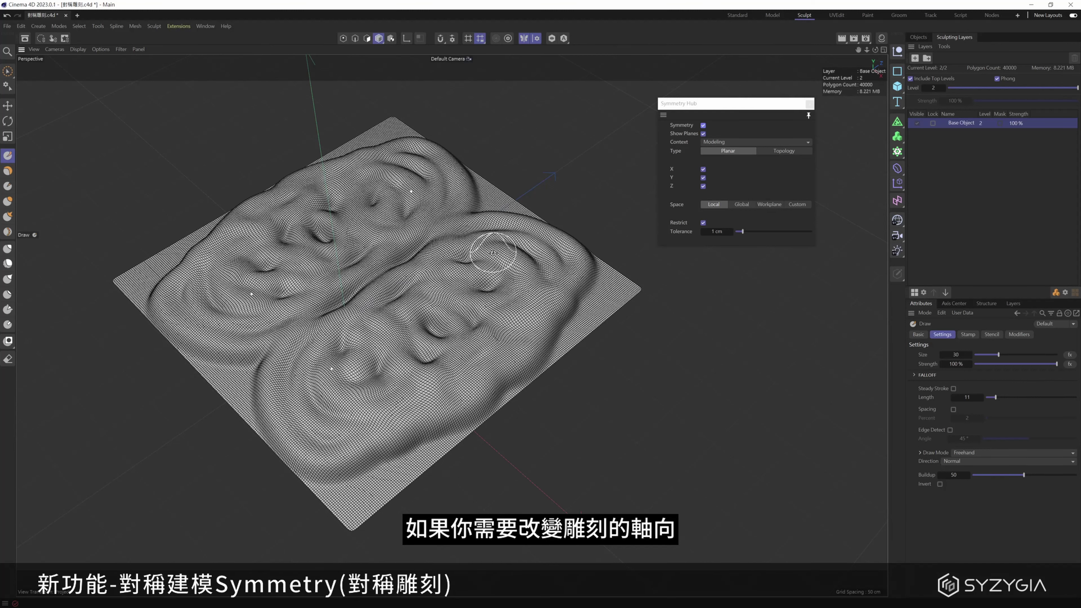
Step: Turn off X and Z mirroring and paint mirrored wax ridges around the plane
click(703, 169)
click(704, 186)
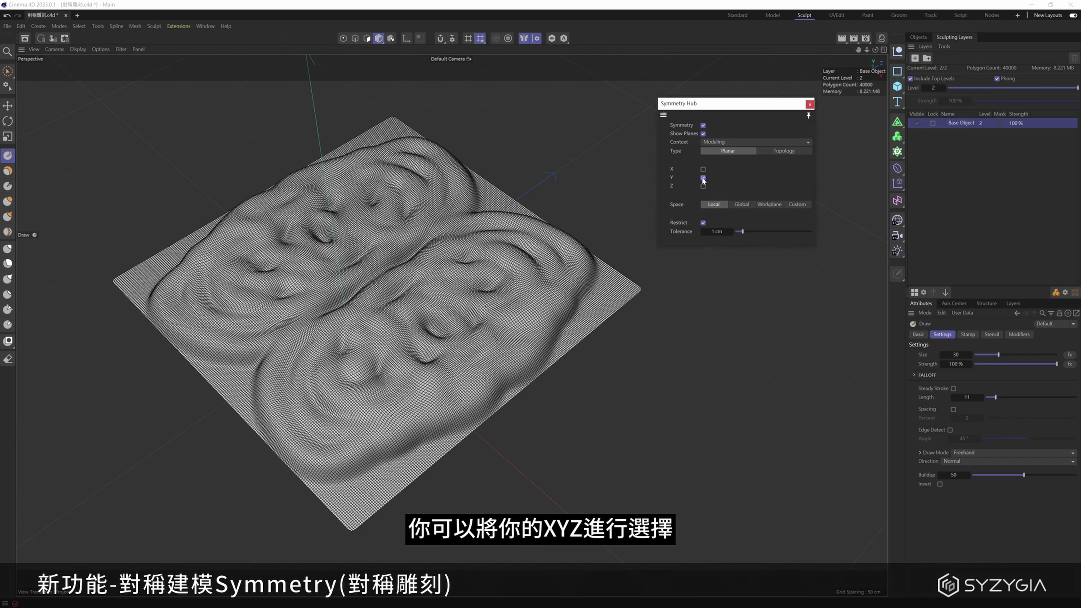
drag(482, 284, 434, 311)
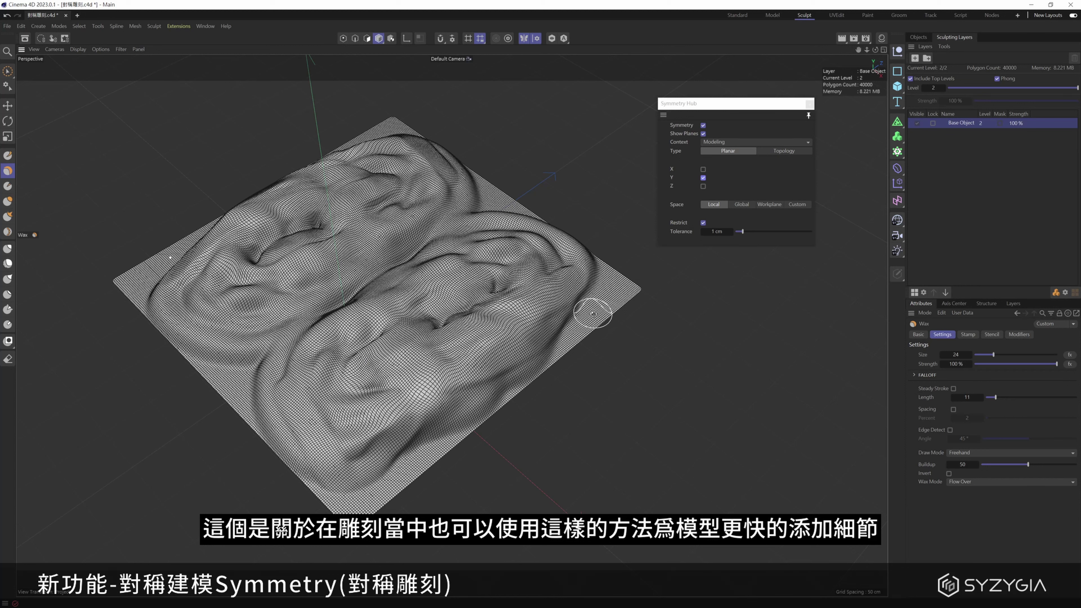
mouse_move(591, 314)
mouse_down()
mouse_move(584, 276)
mouse_move(566, 338)
mouse_up()
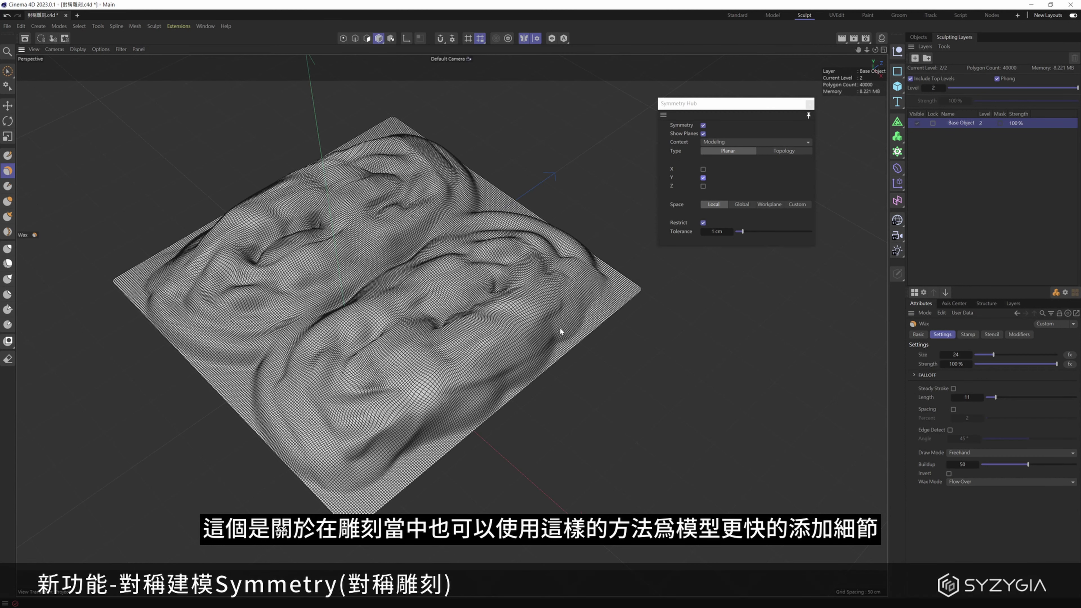
mouse_move(357, 464)
mouse_down()
mouse_move(385, 485)
mouse_move(409, 434)
mouse_move(362, 468)
mouse_move(425, 430)
mouse_move(364, 407)
mouse_up()
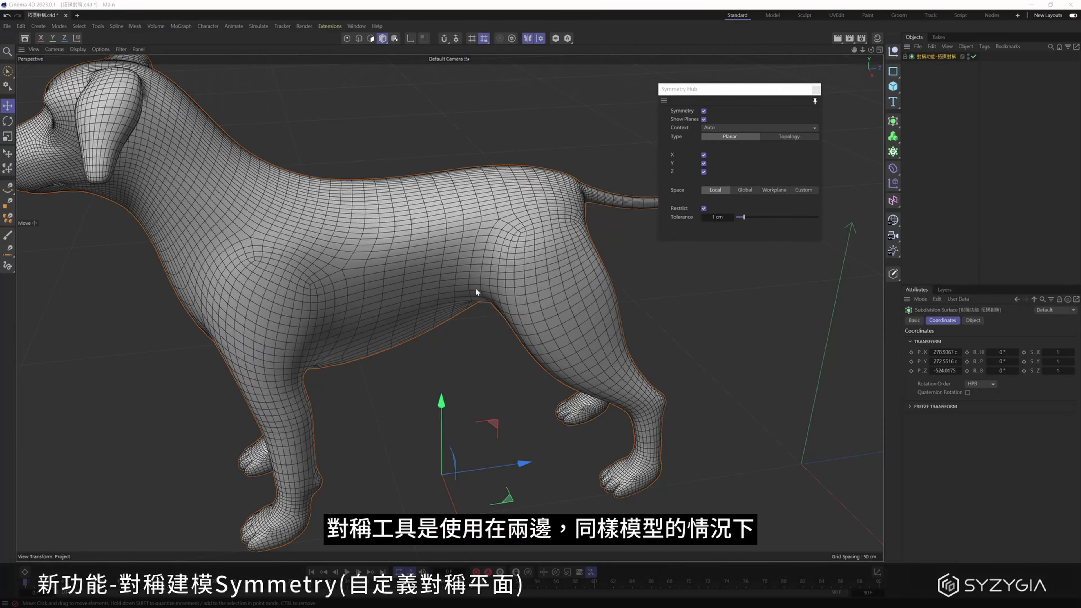
alt+drag(476, 287, 483, 279)
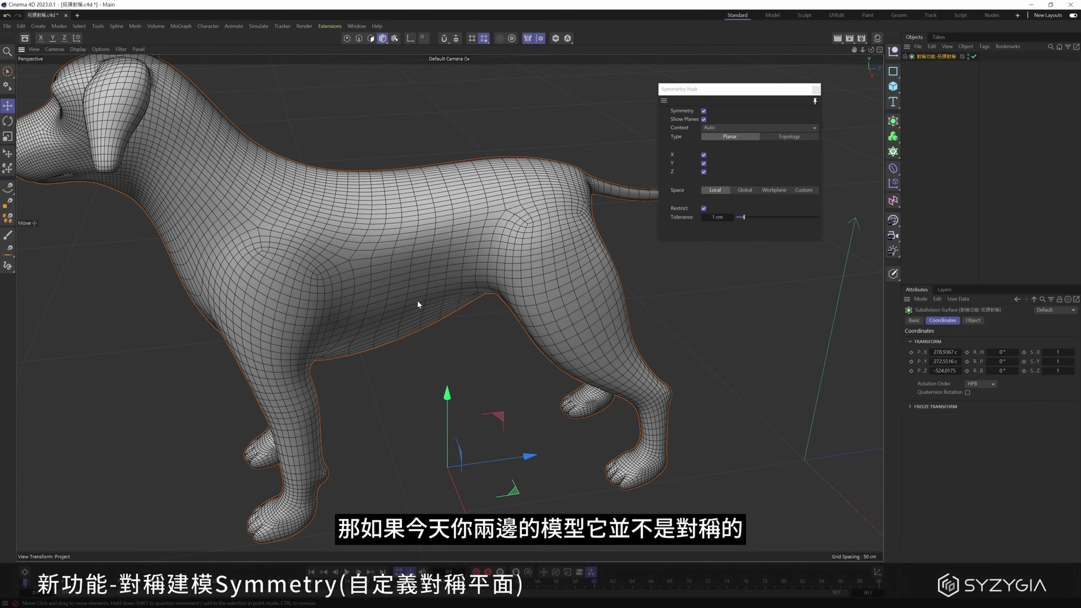
mouse_move(417, 299)
alt+mouse_down()
mouse_move(465, 248)
mouse_move(499, 260)
mouse_move(402, 253)
mouse_move(484, 237)
alt+mouse_up()
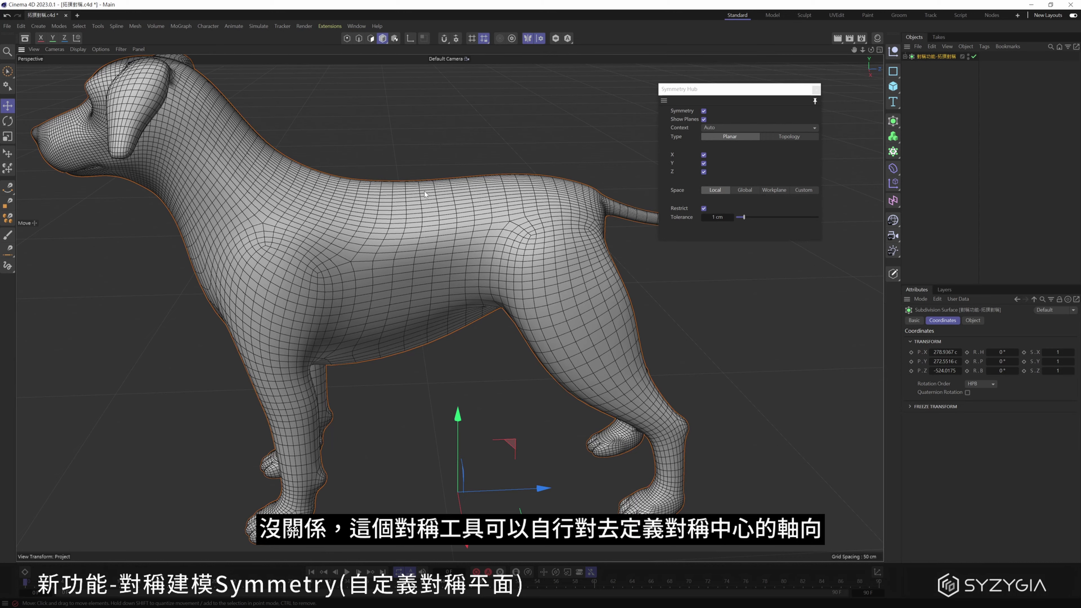
mouse_move(465, 227)
alt+mouse_down()
mouse_move(434, 263)
mouse_move(455, 270)
alt+mouse_up()
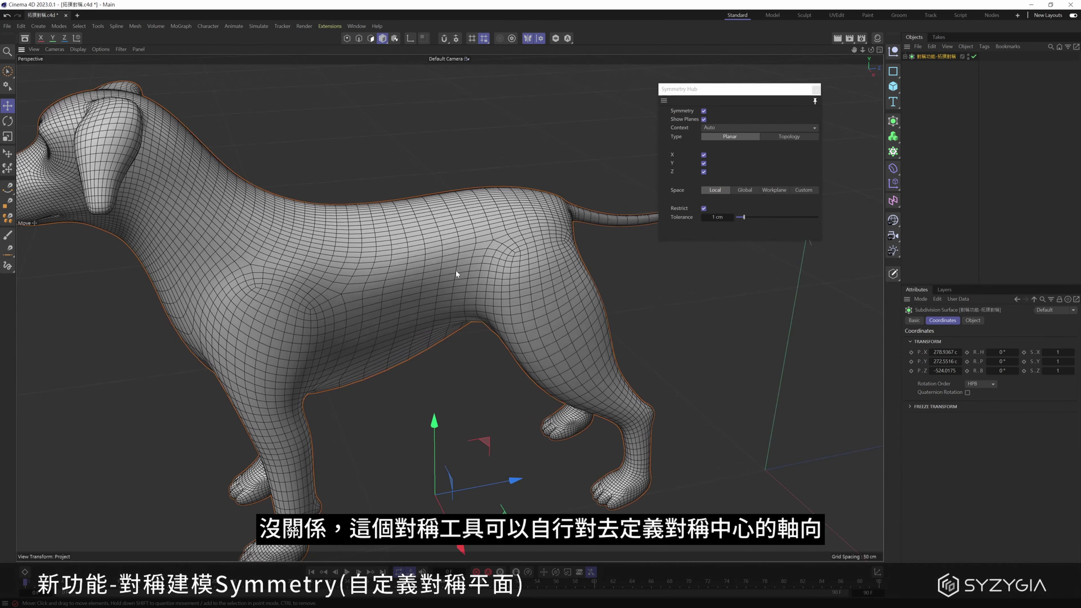
mouse_move(686, 93)
mouse_down()
mouse_move(703, 107)
mouse_move(695, 97)
mouse_up()
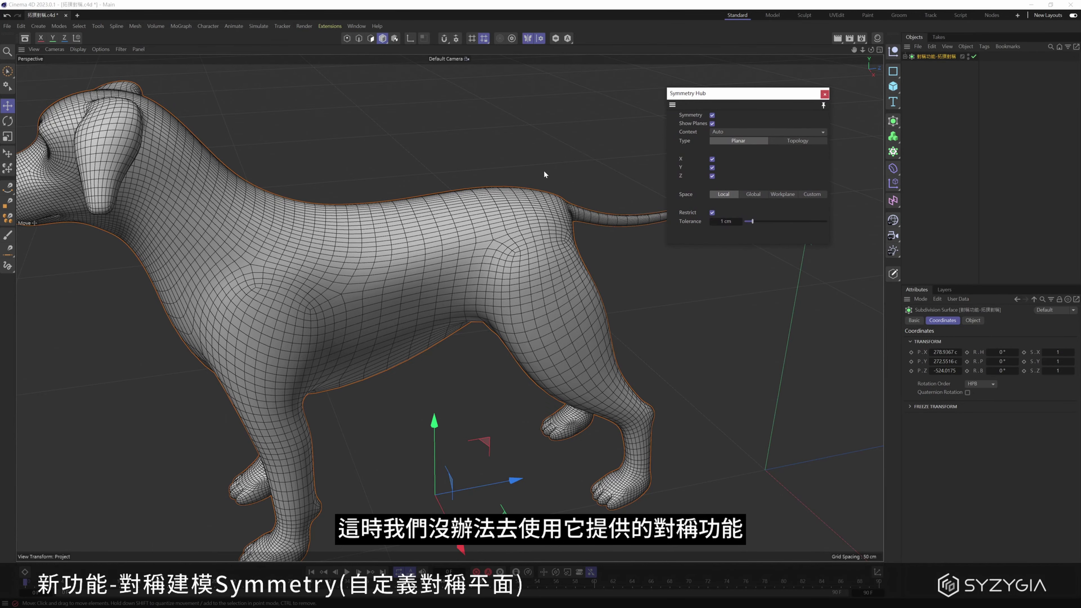
mouse_move(509, 205)
alt+mouse_down()
mouse_move(527, 217)
mouse_move(507, 218)
alt+mouse_up()
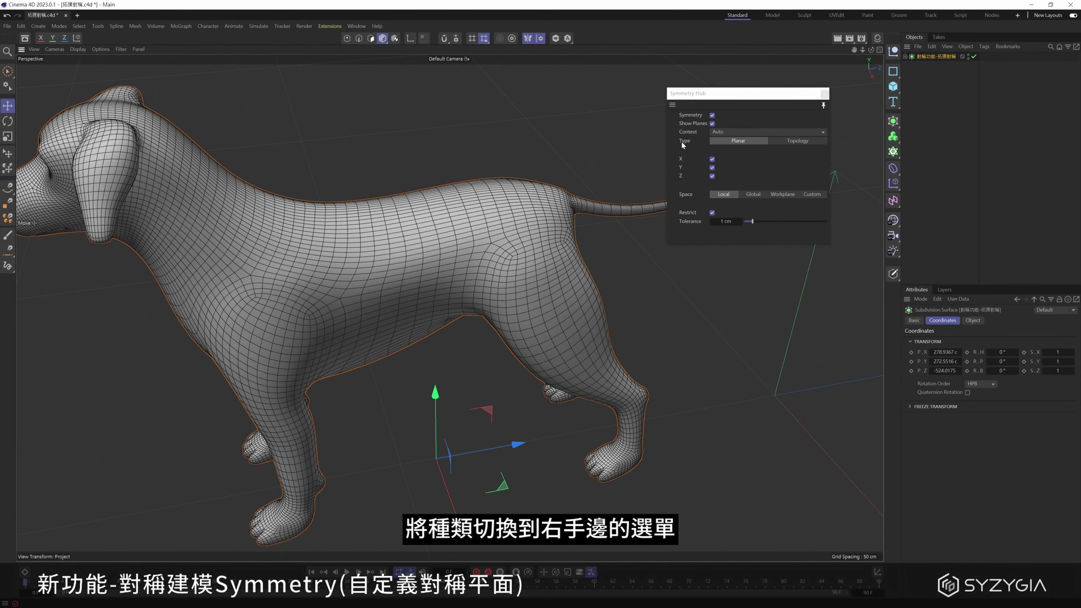
Step: Set symmetry type to Topology, select the dog's Body mesh and switch to Edge mode
click(791, 144)
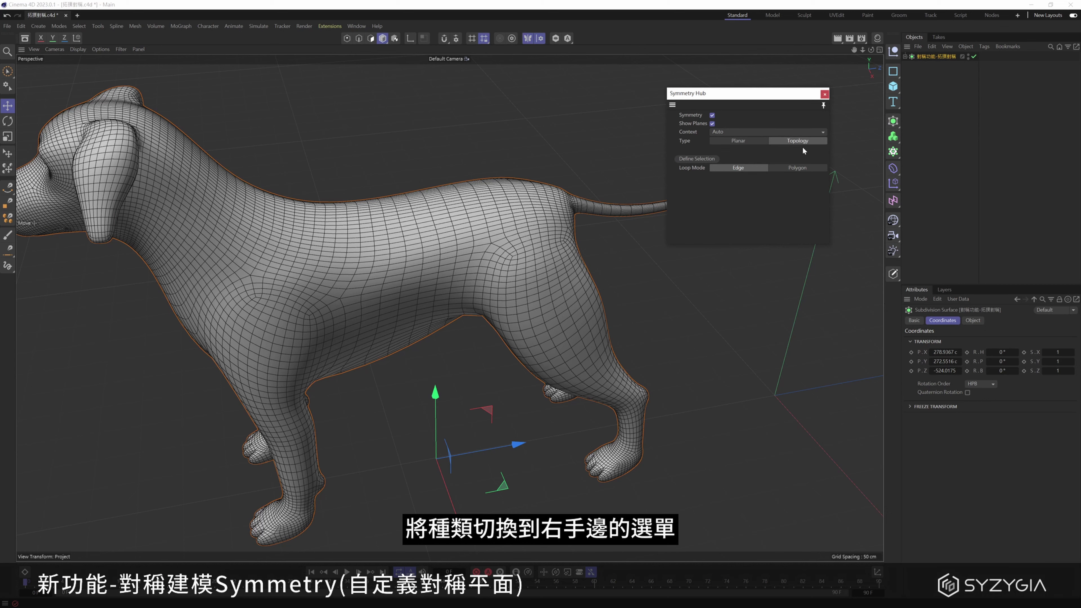
alt+drag(642, 178, 651, 182)
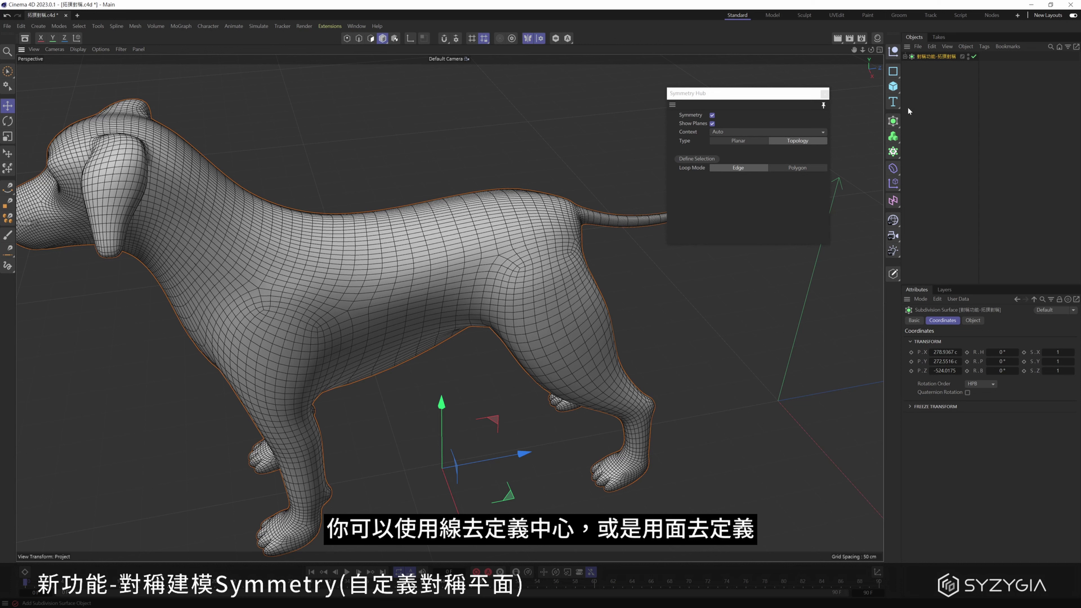
click(906, 56)
click(931, 73)
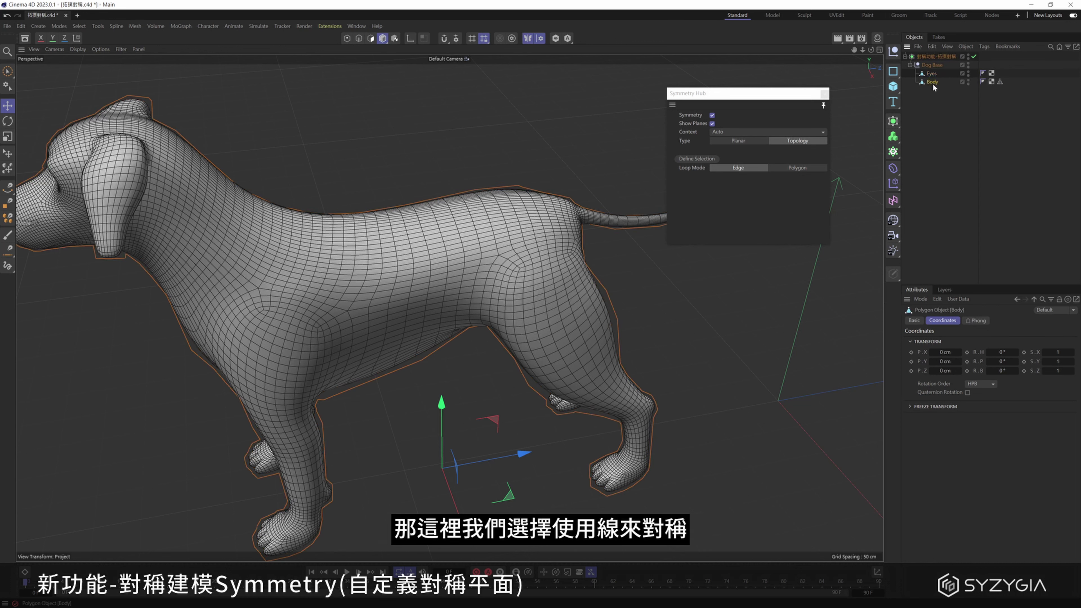
click(359, 38)
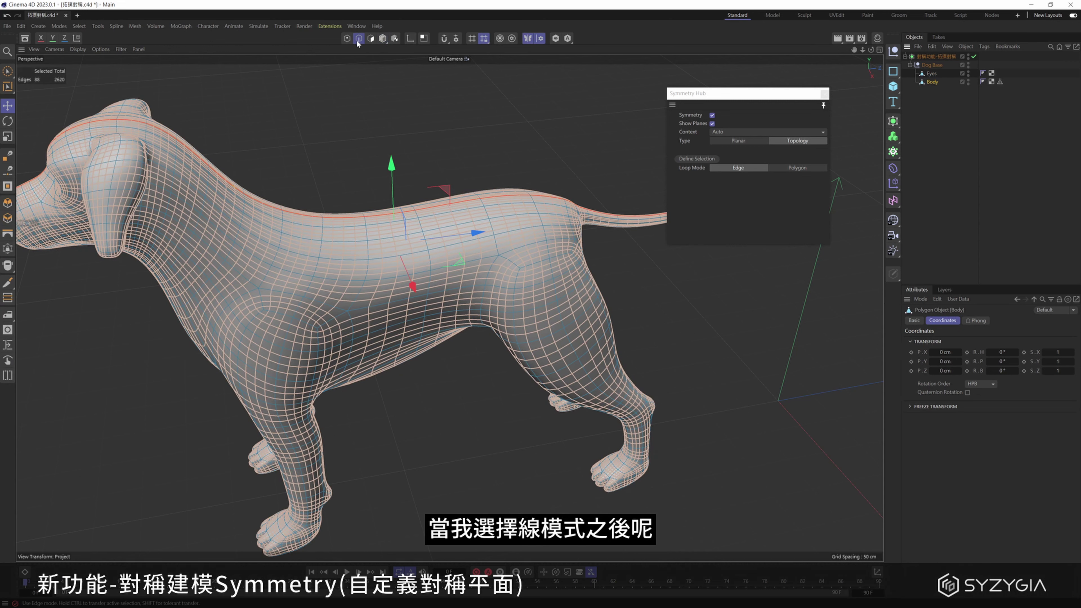
Step: Select a line of edges along the dog's back and down its side
click(424, 238)
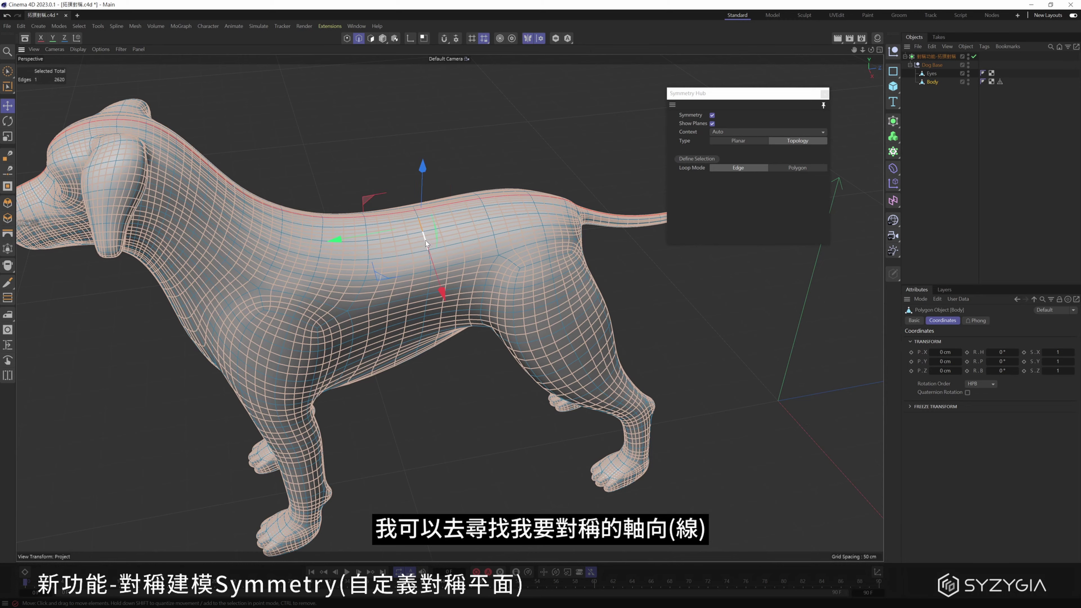
shift+click(429, 268)
shift+click(427, 294)
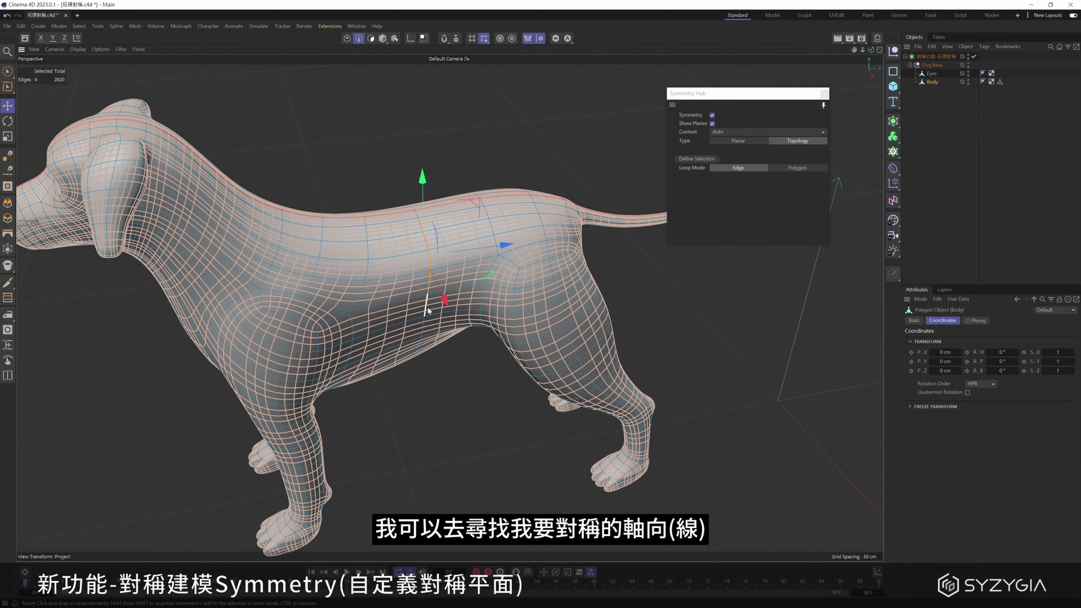
mouse_move(482, 325)
alt+mouse_down()
mouse_move(400, 331)
mouse_move(405, 305)
mouse_move(467, 313)
alt+mouse_up()
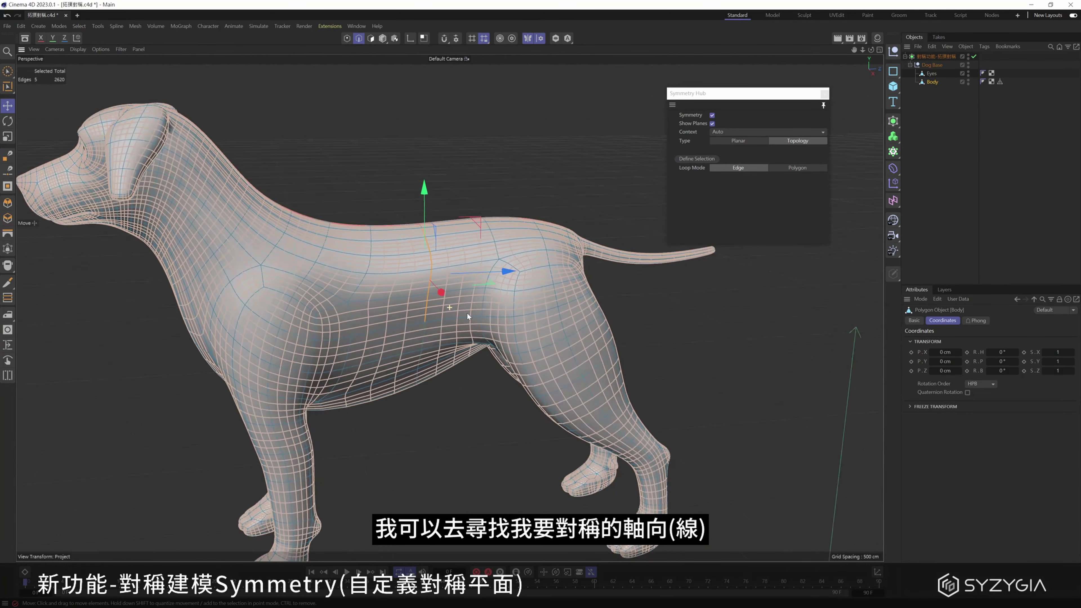
scroll(467, 312, up, 3)
scroll(457, 270, up, 3)
scroll(444, 181, up, 3)
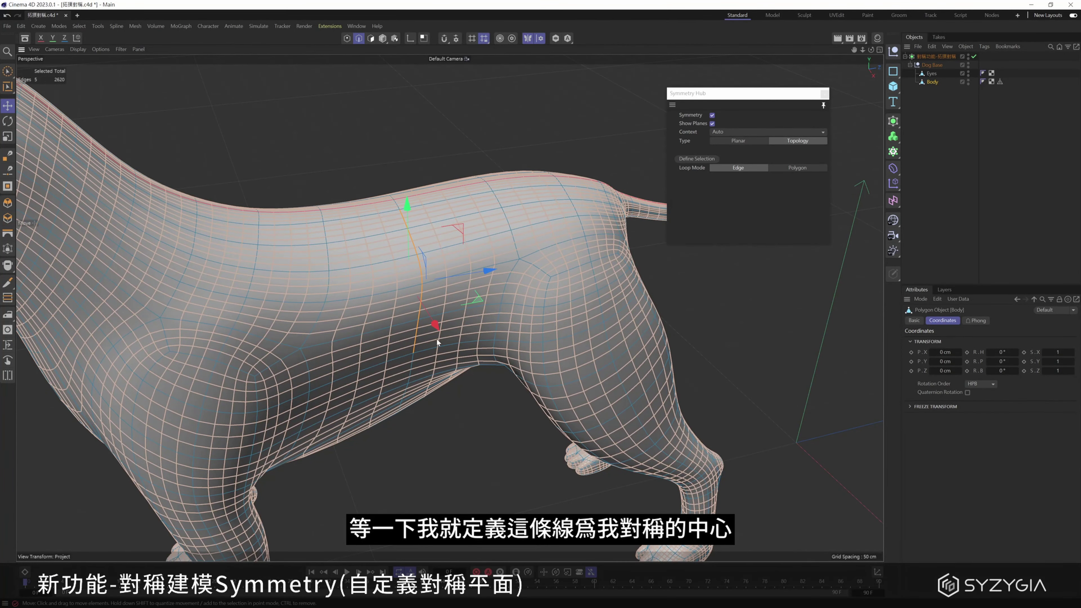
Step: Keep edge loops and define the selected edges as the Topology symmetry centre
click(734, 167)
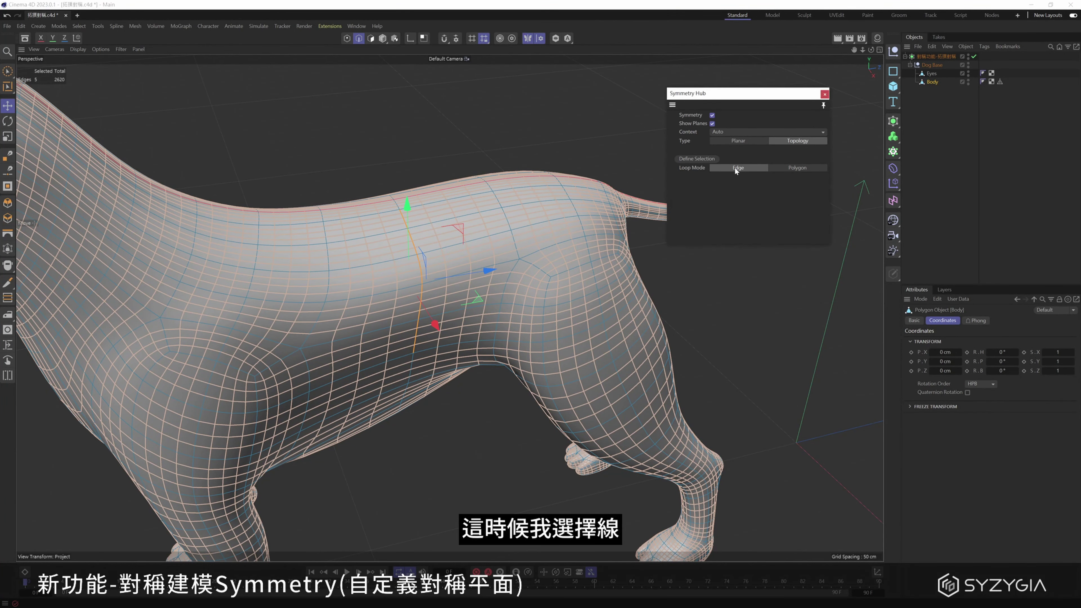
click(704, 158)
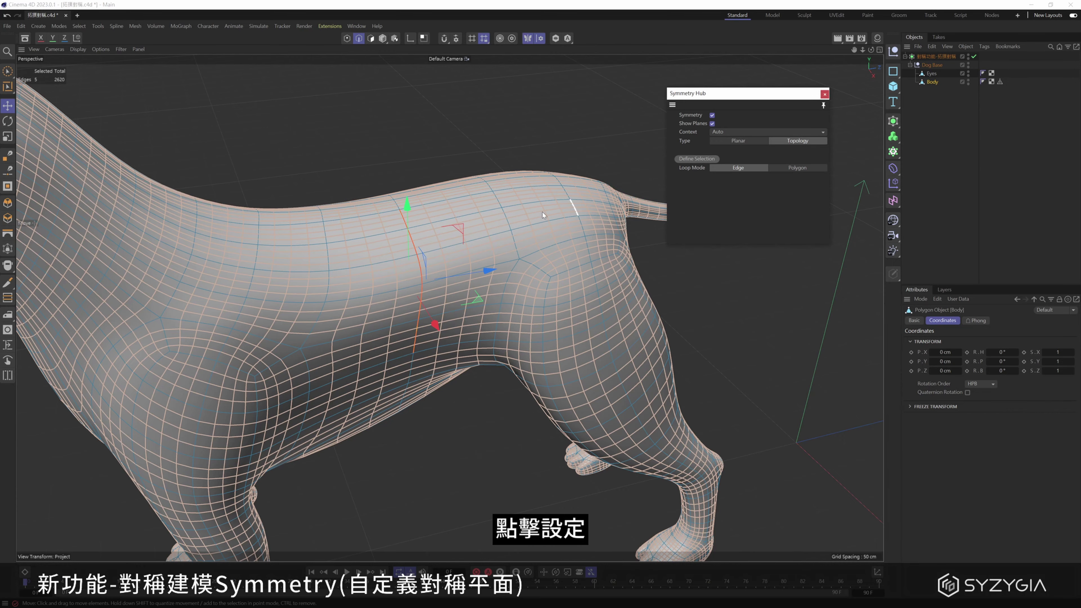
mouse_move(542, 212)
alt+mouse_down()
mouse_move(452, 178)
mouse_move(413, 176)
alt+mouse_up()
scroll(379, 182, up, 2)
scroll(404, 184, up, 2)
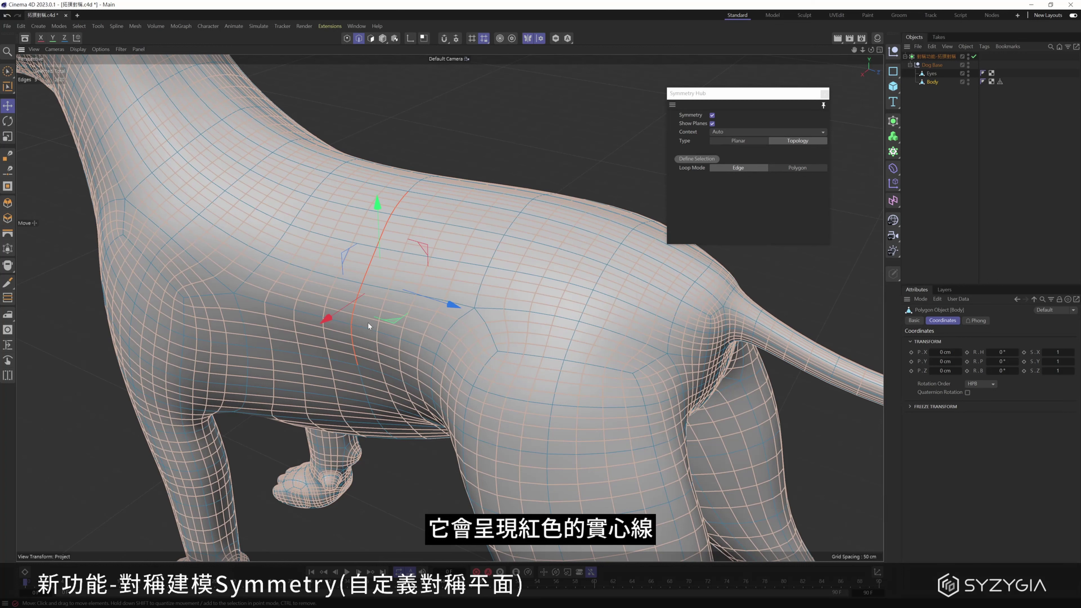
Step: Switch to Polygon mode and select several patches on the dog to test mirroring
click(371, 38)
click(277, 195)
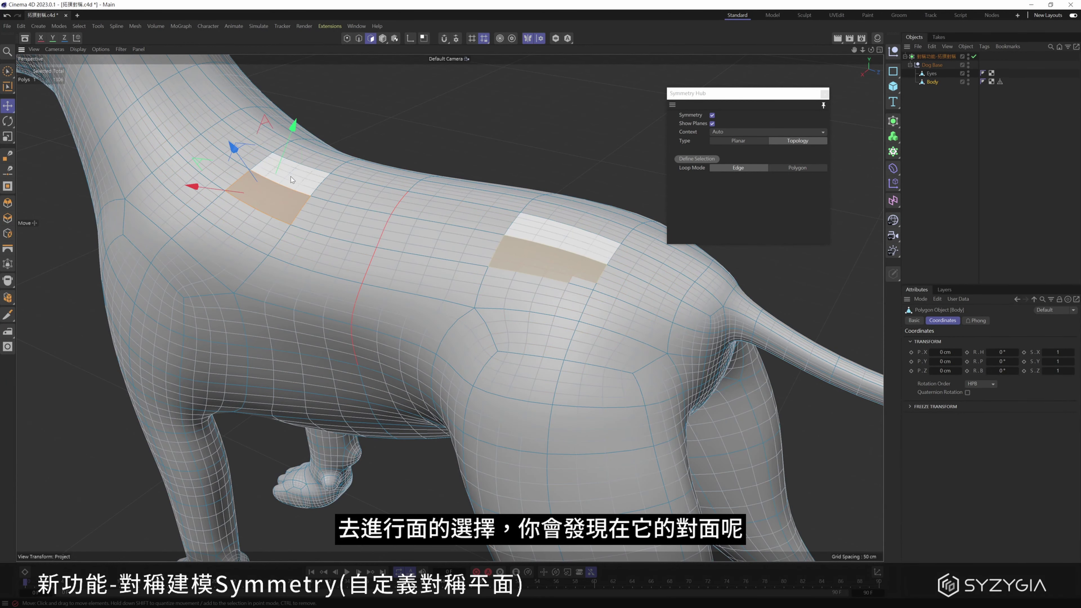
click(259, 239)
click(241, 274)
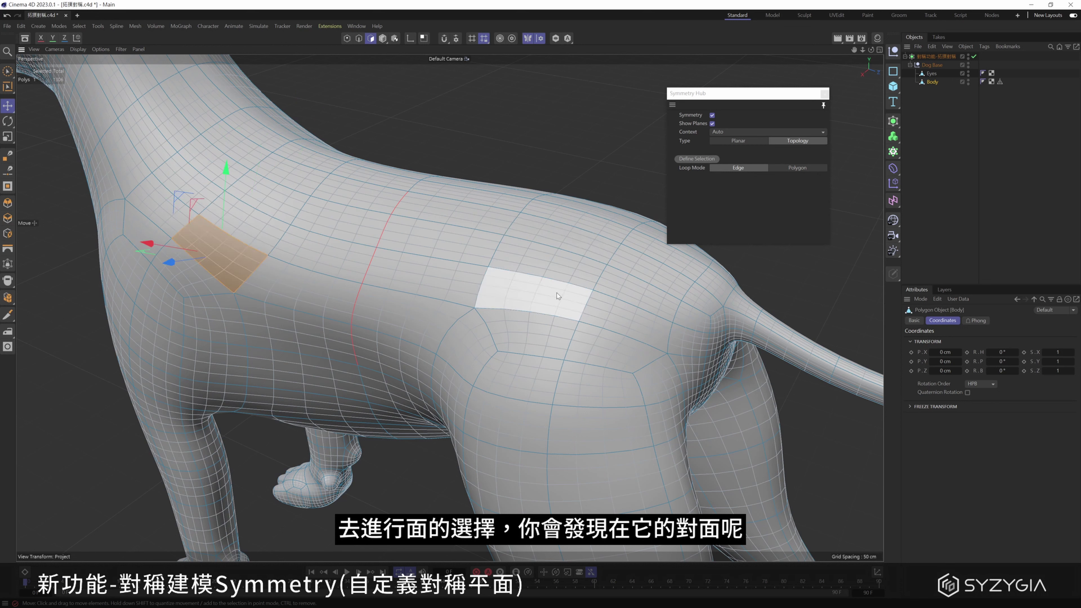
drag(317, 271, 350, 201)
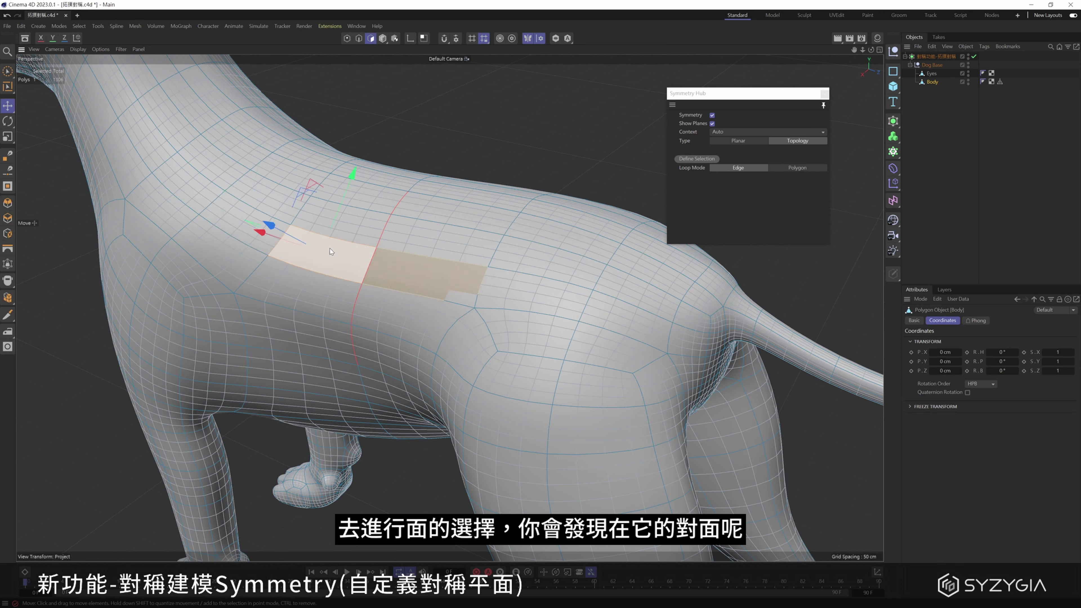
click(268, 190)
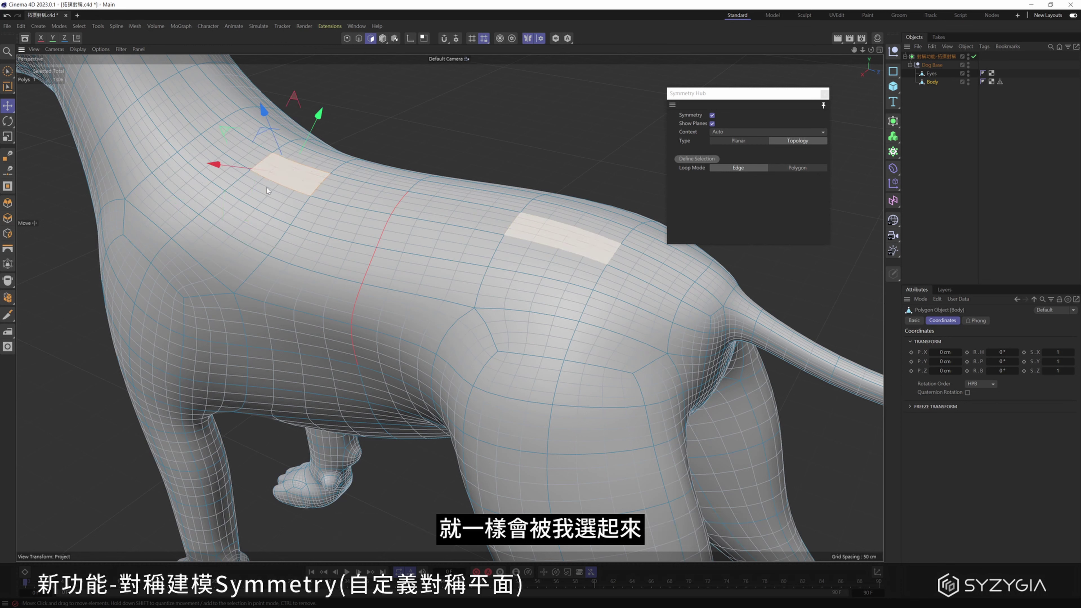
click(305, 244)
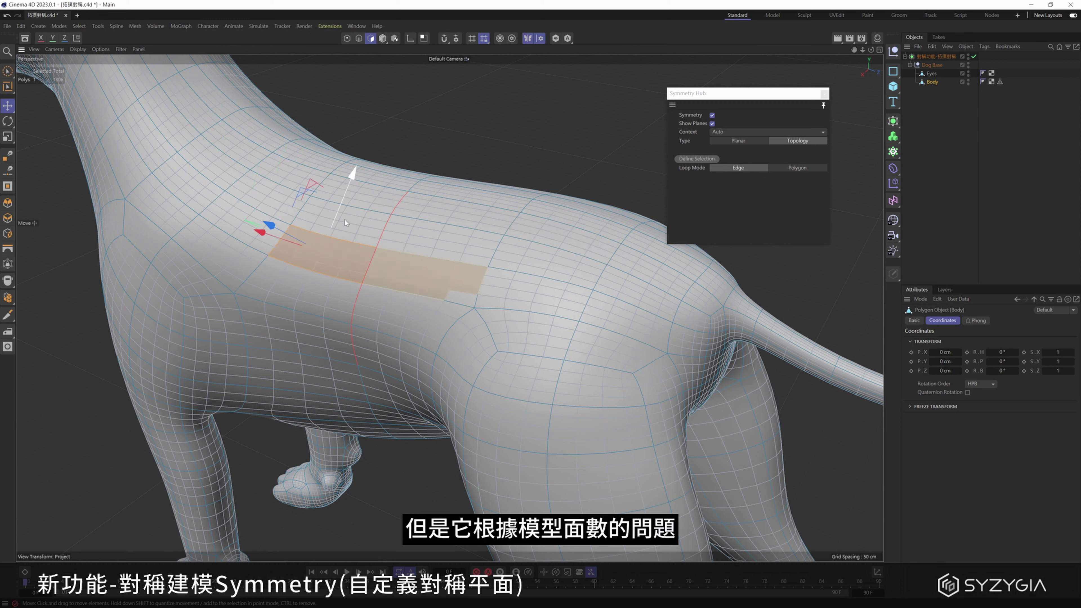
click(301, 207)
Step: Select more shoulder patches and back loop bands to check their mirrored partners
click(251, 194)
click(241, 225)
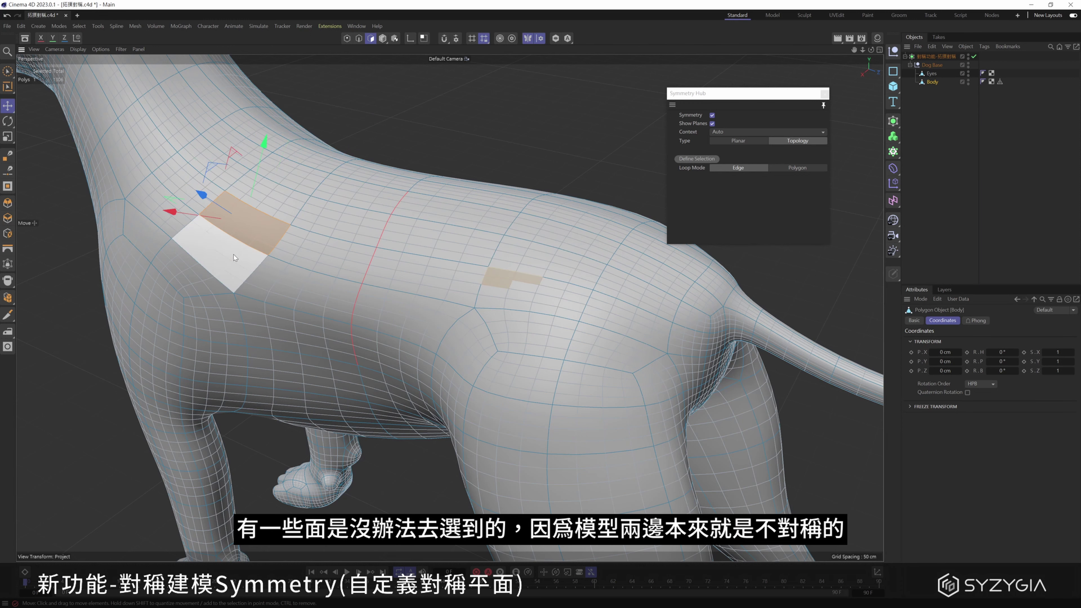
click(233, 255)
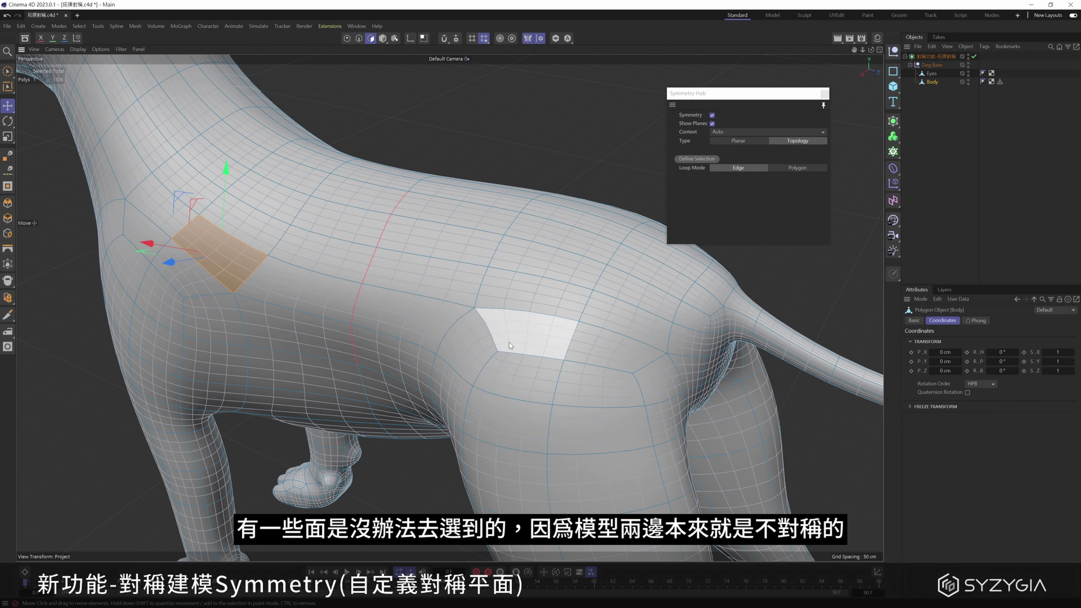
click(339, 215)
click(254, 196)
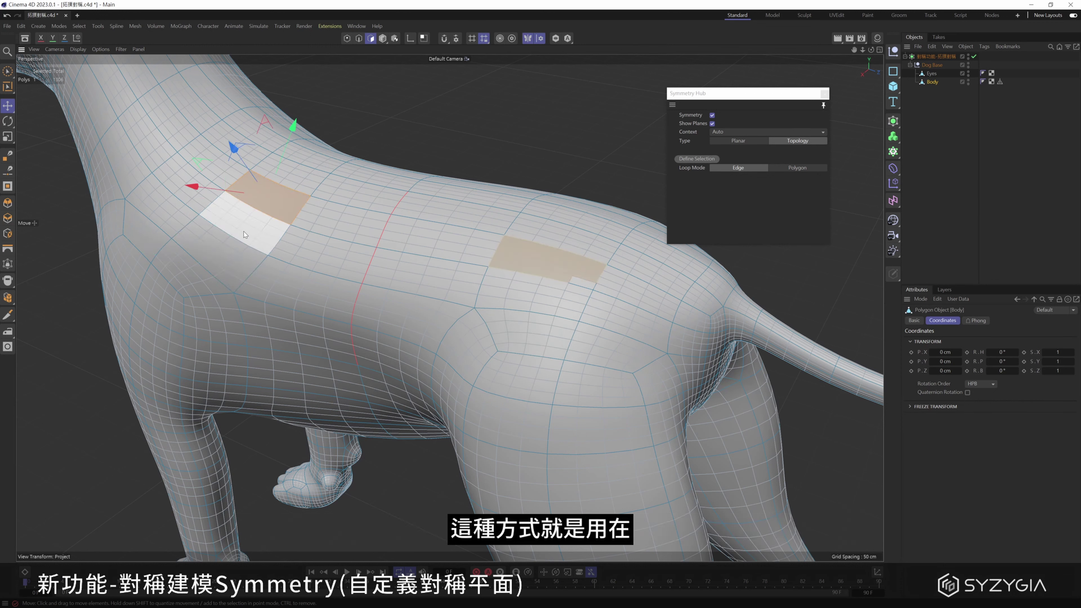
click(244, 231)
click(307, 249)
click(328, 191)
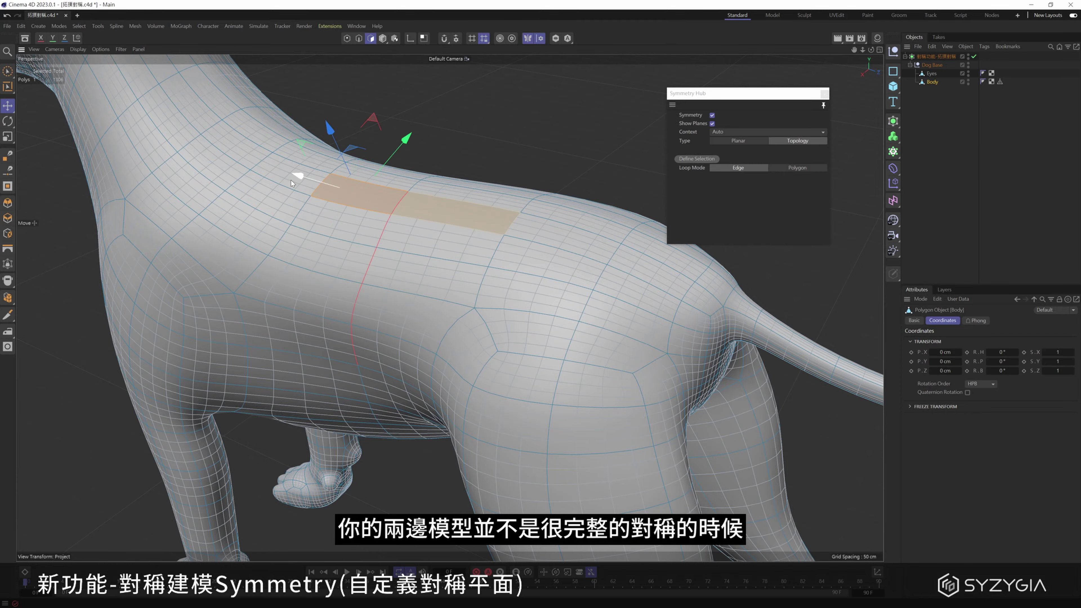
click(273, 179)
Step: Orbit to a lower side view and select loop strips across the dog's back
mouse_move(232, 250)
alt+mouse_down()
mouse_move(324, 205)
mouse_move(406, 253)
mouse_move(485, 244)
mouse_move(395, 218)
mouse_move(342, 228)
mouse_move(379, 230)
mouse_move(347, 223)
alt+mouse_up()
scroll(407, 252, down, 3)
scroll(342, 228, down, 2)
scroll(390, 210, up, 3)
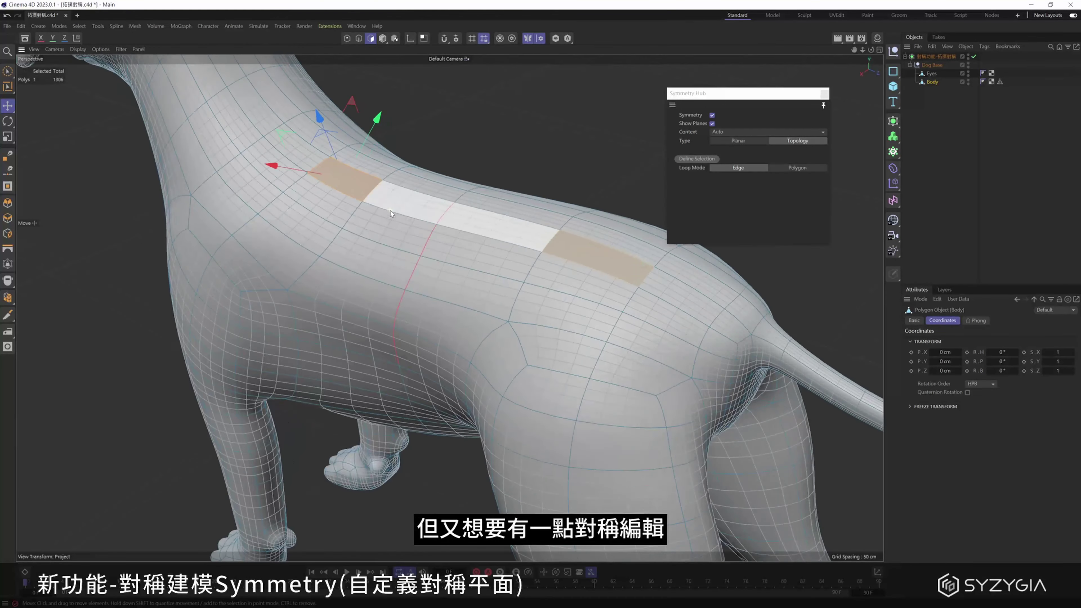
scroll(415, 214, up, 2)
mouse_move(416, 215)
alt+mouse_down()
mouse_move(346, 240)
mouse_move(280, 237)
mouse_move(264, 258)
alt+mouse_up()
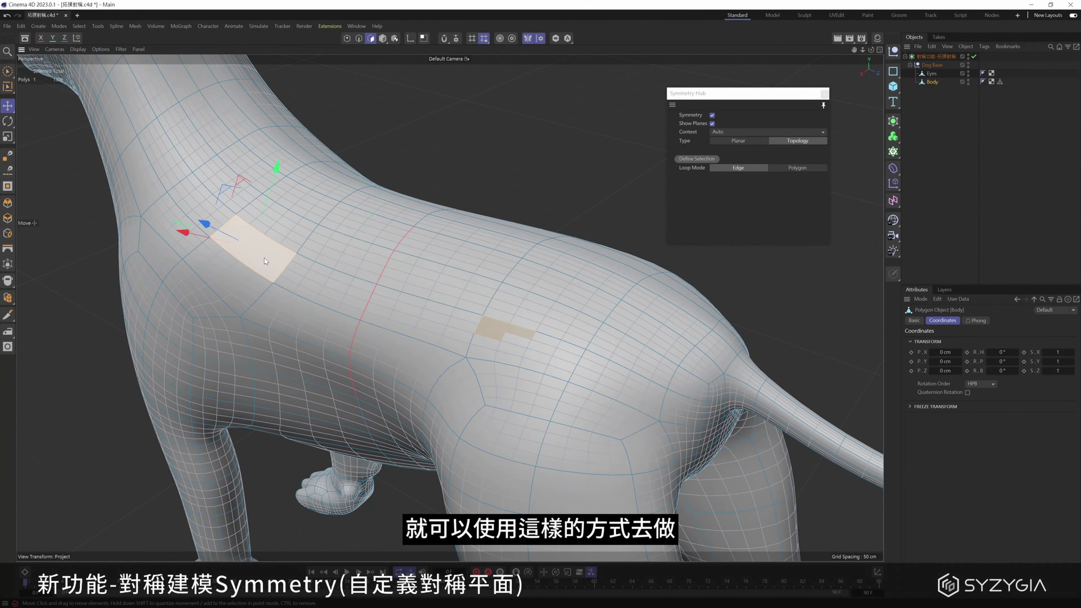
click(320, 286)
click(299, 319)
click(350, 273)
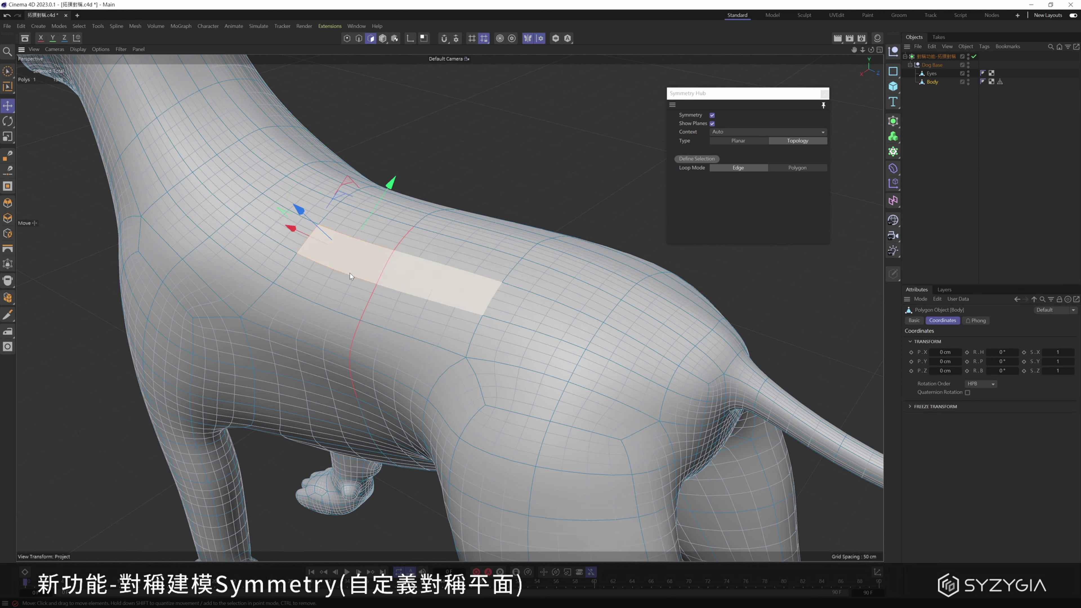
Step: Set Loop Mode to Polygon, loop-select the back strip and define it as symmetry centre
click(791, 168)
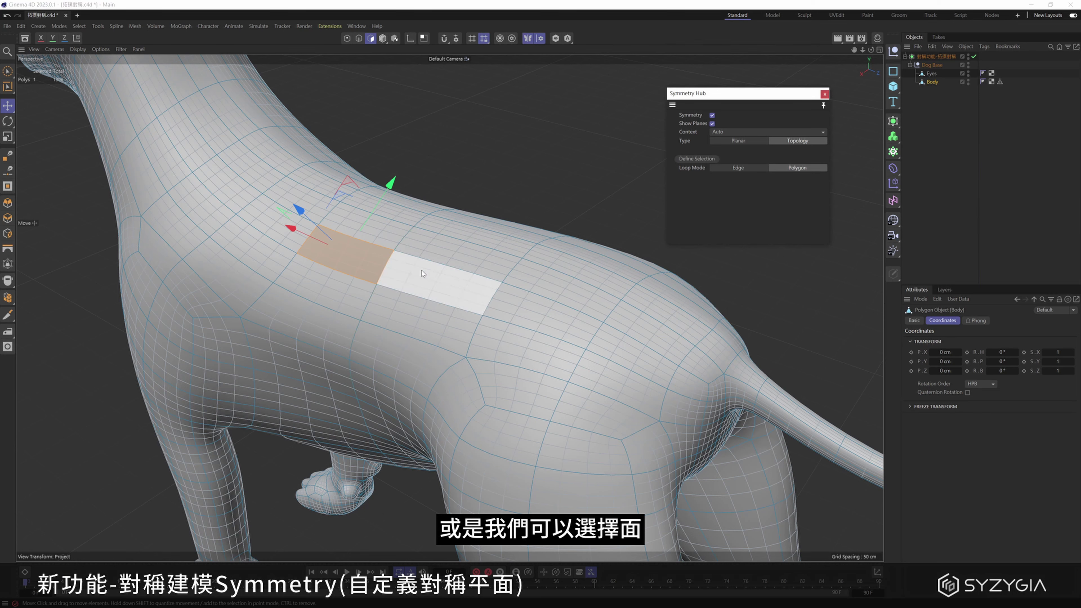
click(391, 235)
drag(367, 272, 663, 337)
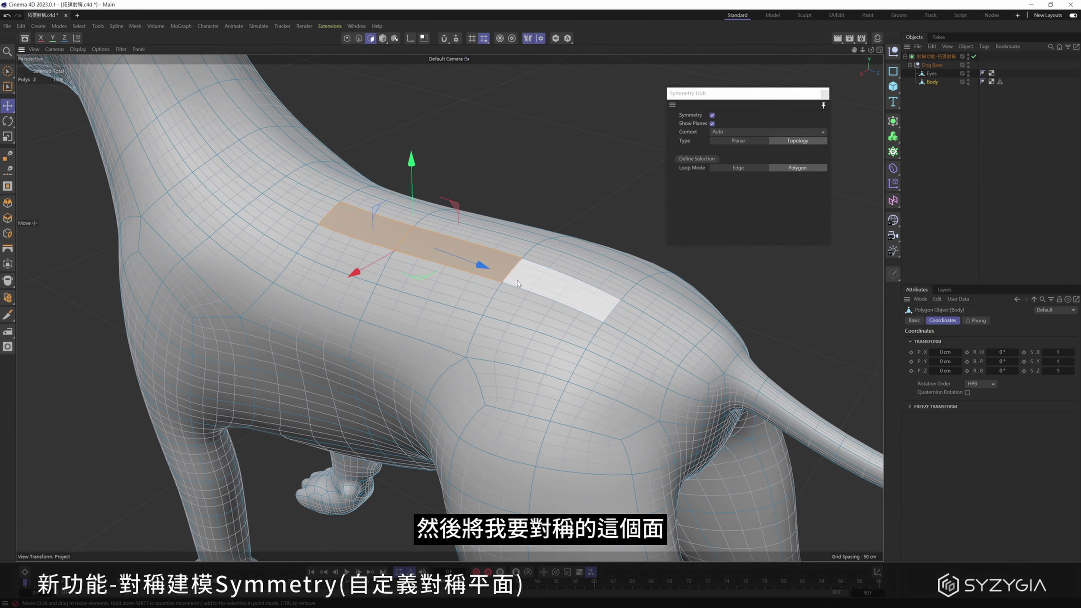
mouse_move(803, 297)
alt+middle_down()
mouse_move(457, 297)
mouse_move(490, 265)
alt+middle_up()
shift+click(233, 218)
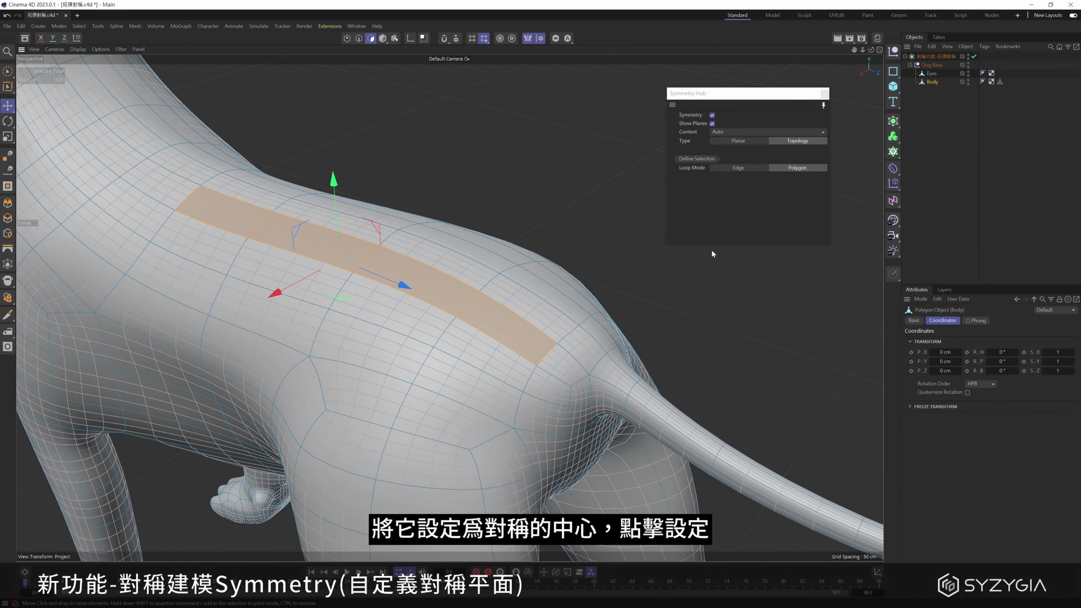
click(698, 158)
Step: Test-select polygons beside the centre strip from different angles, then undo the last selection
mouse_move(522, 195)
alt+mouse_down()
mouse_move(440, 209)
mouse_move(459, 183)
mouse_move(476, 216)
mouse_move(470, 193)
alt+mouse_up()
click(489, 190)
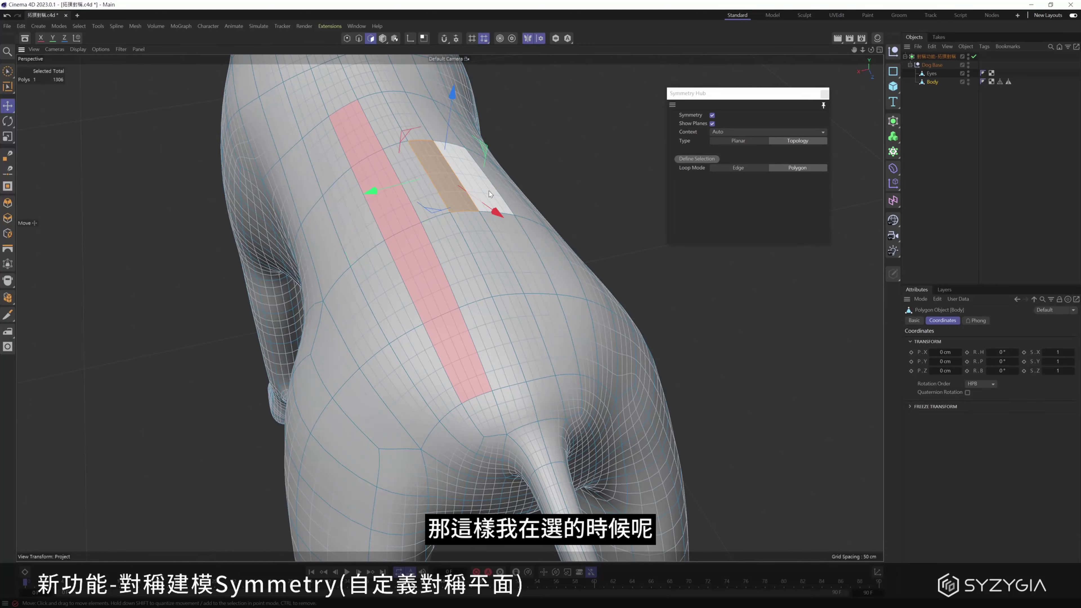
click(347, 233)
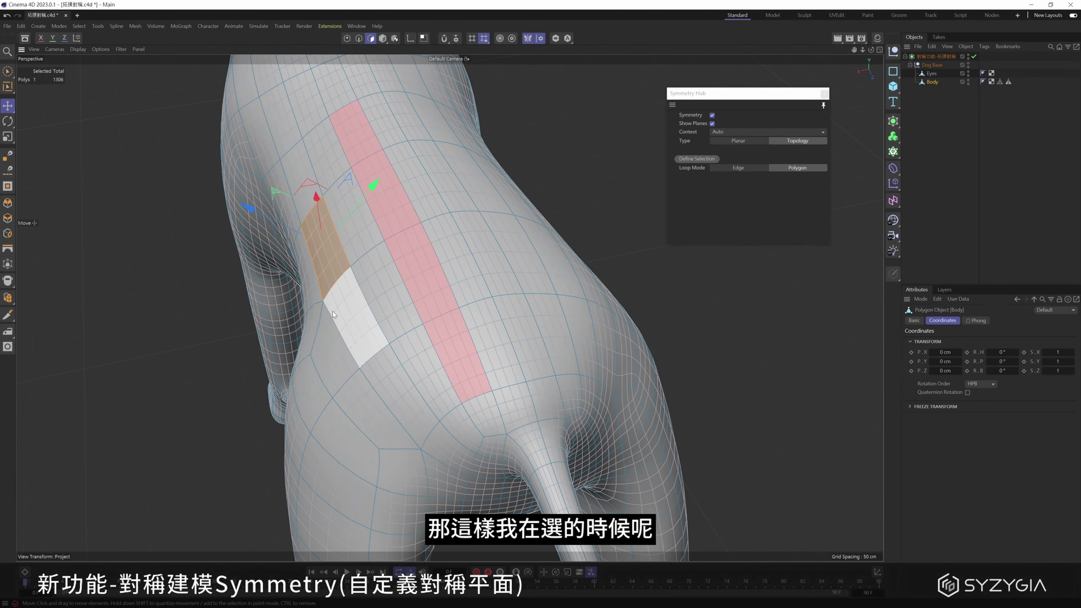
mouse_move(333, 311)
alt+mouse_down()
mouse_move(414, 289)
mouse_move(425, 362)
mouse_move(257, 302)
alt+mouse_up()
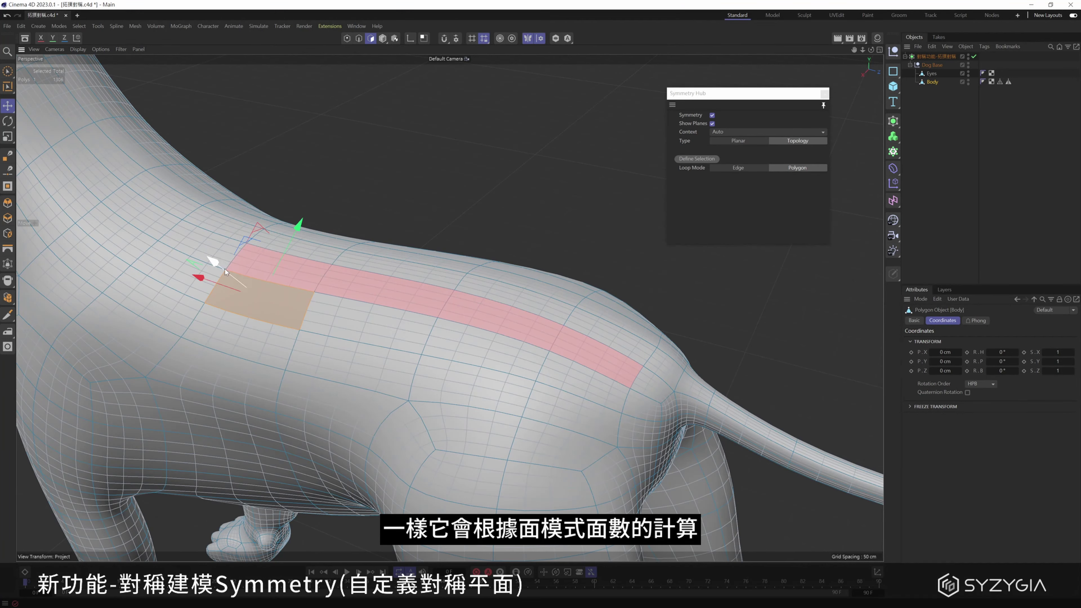
alt+drag(225, 268, 181, 247)
key(ctrl+z)
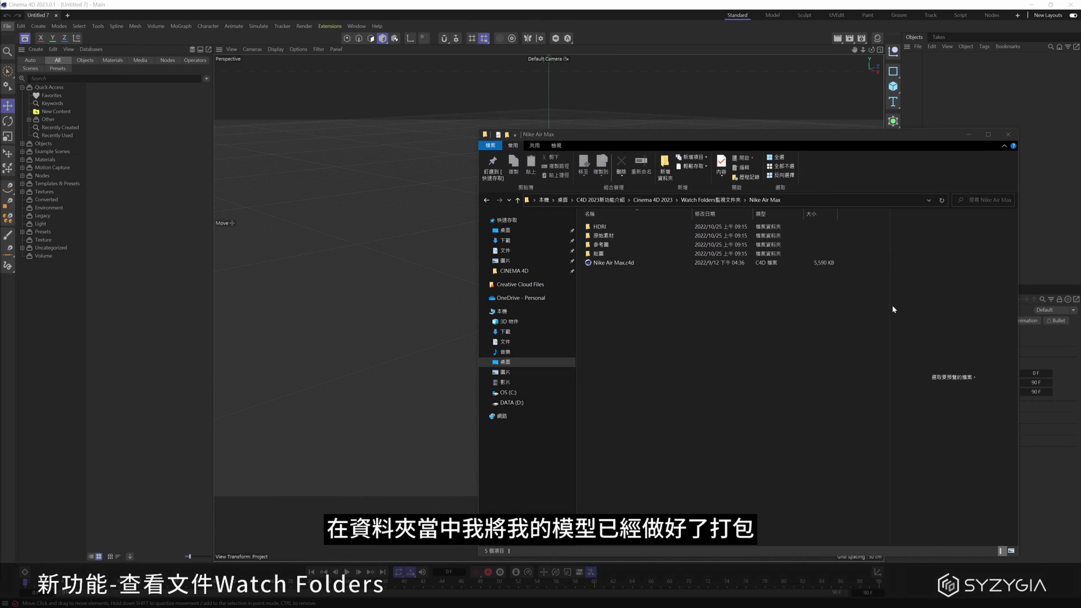
mouse_move(525, 321)
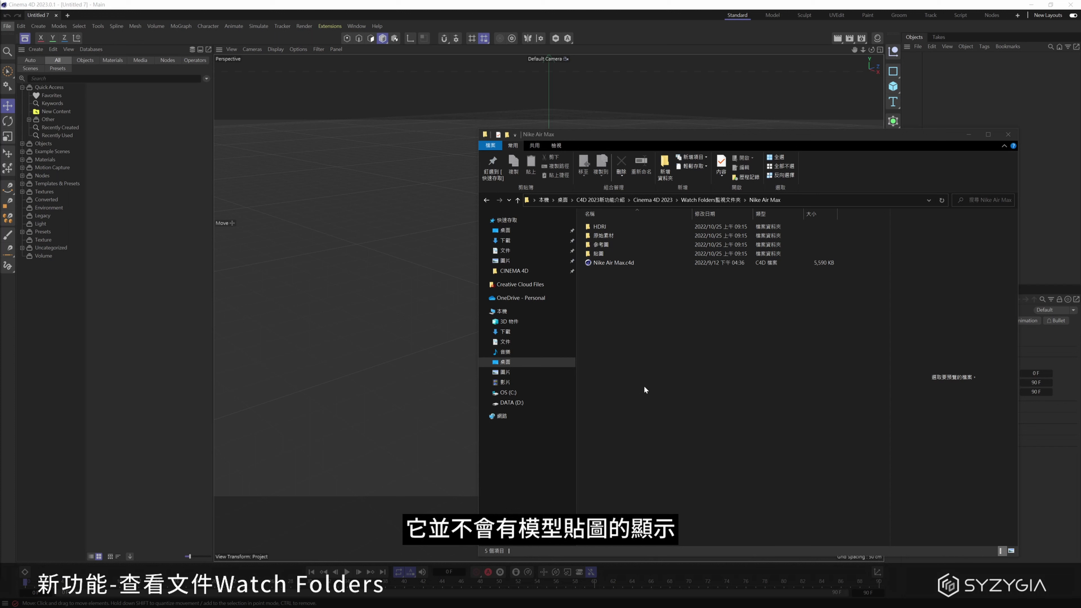
Step: Drag the Nike Air Max folder from Explorer into the Asset Browser as a watch folder
click(700, 201)
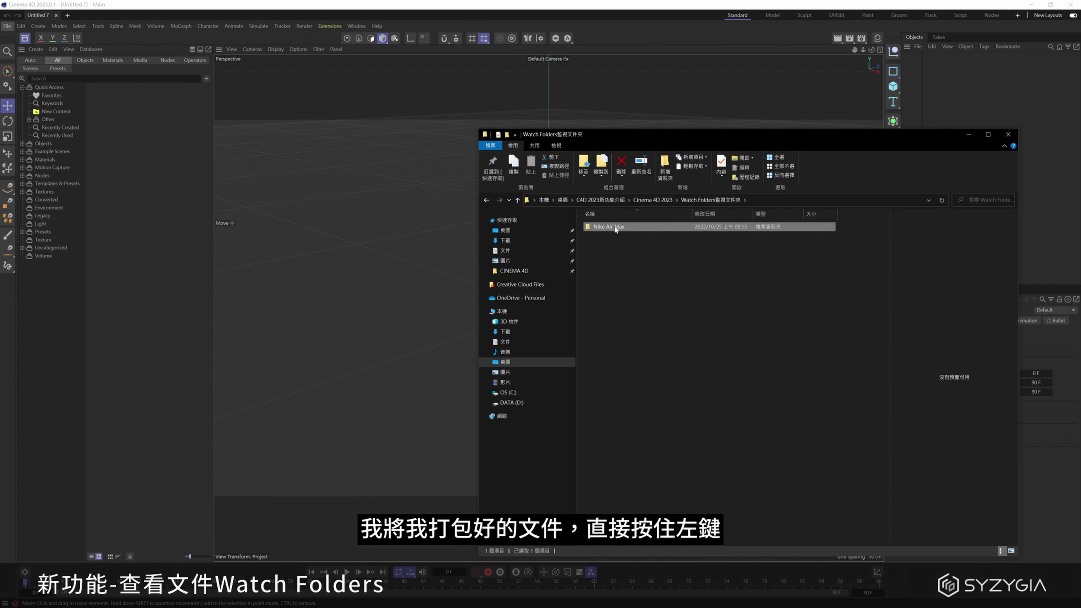
drag(615, 230, 43, 285)
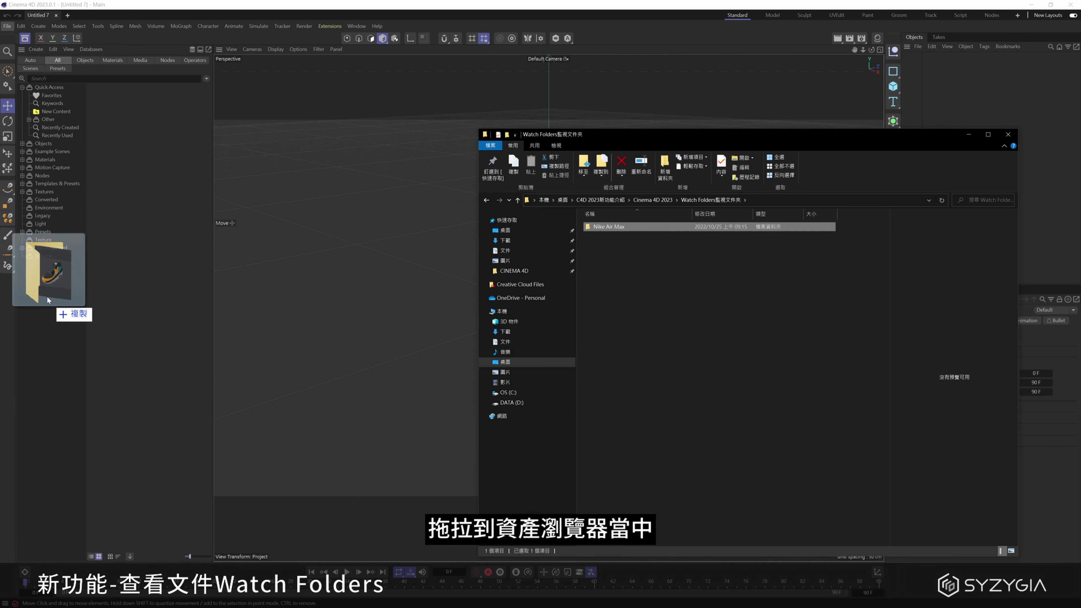
drag(44, 283, 48, 297)
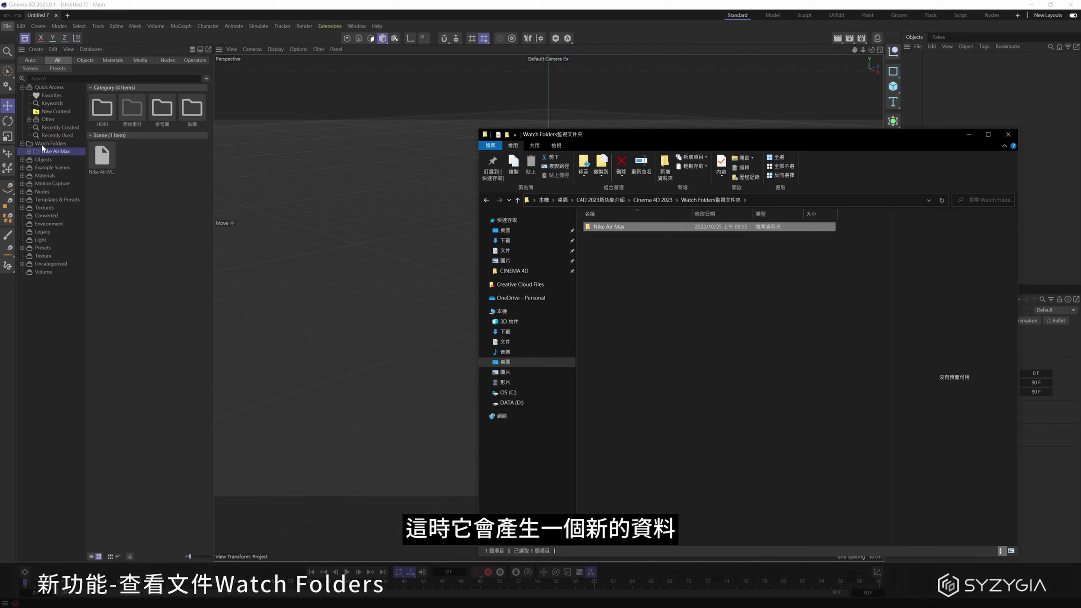
Step: Browse Nike Air Max under Watch Folders, then reopen the folder in Explorer
click(41, 144)
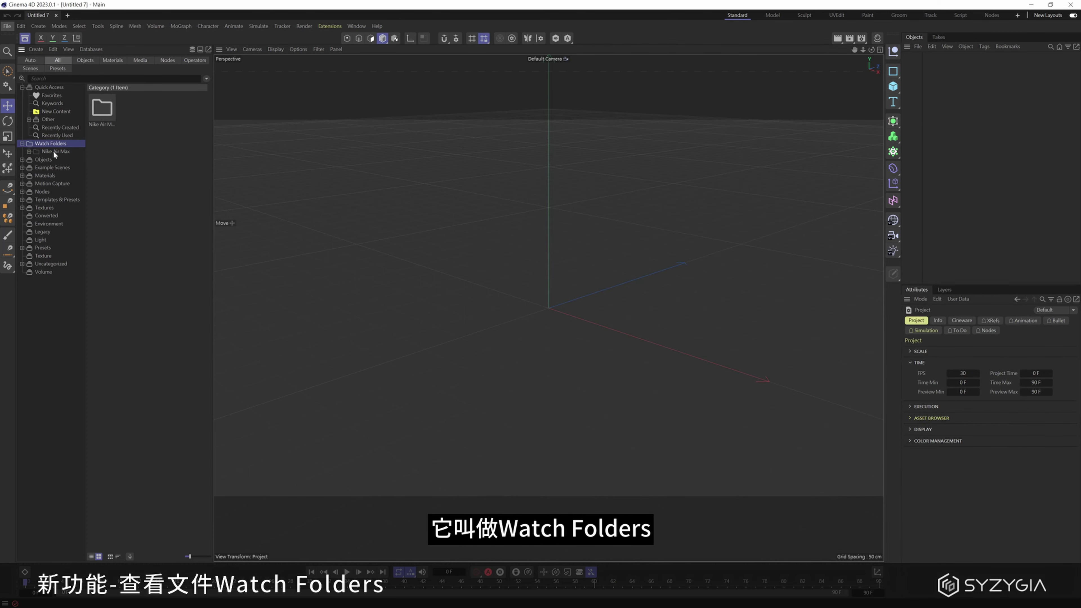
click(53, 151)
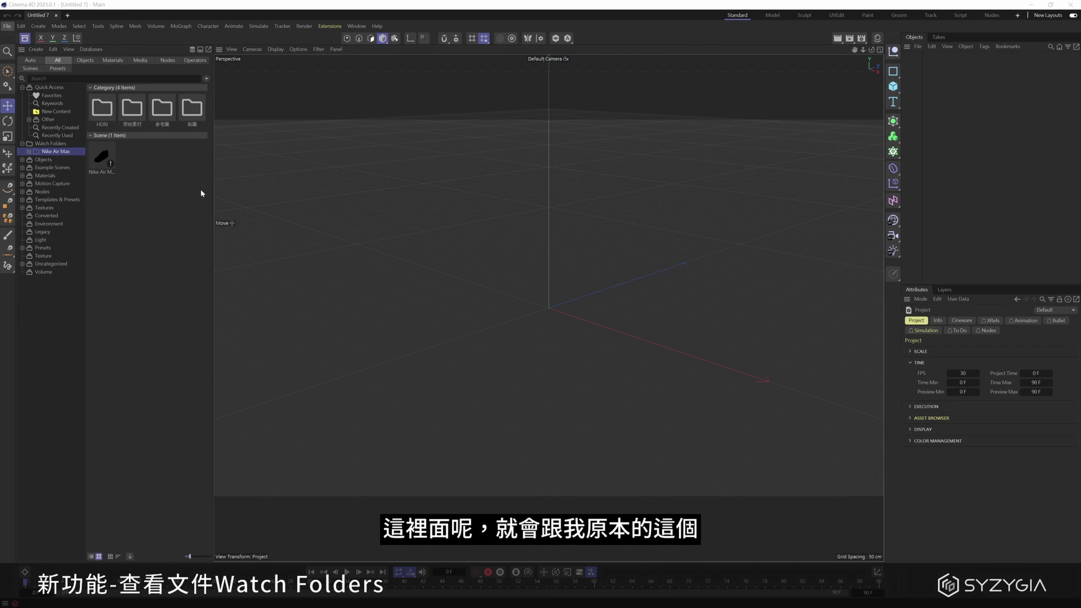
key(alt+Tab)
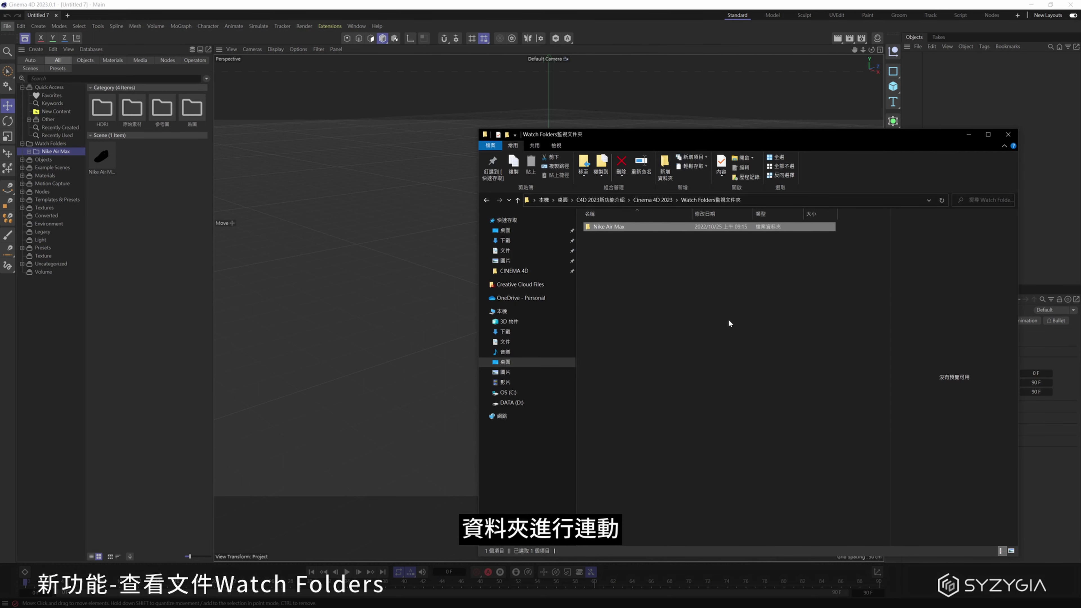
double_click(622, 228)
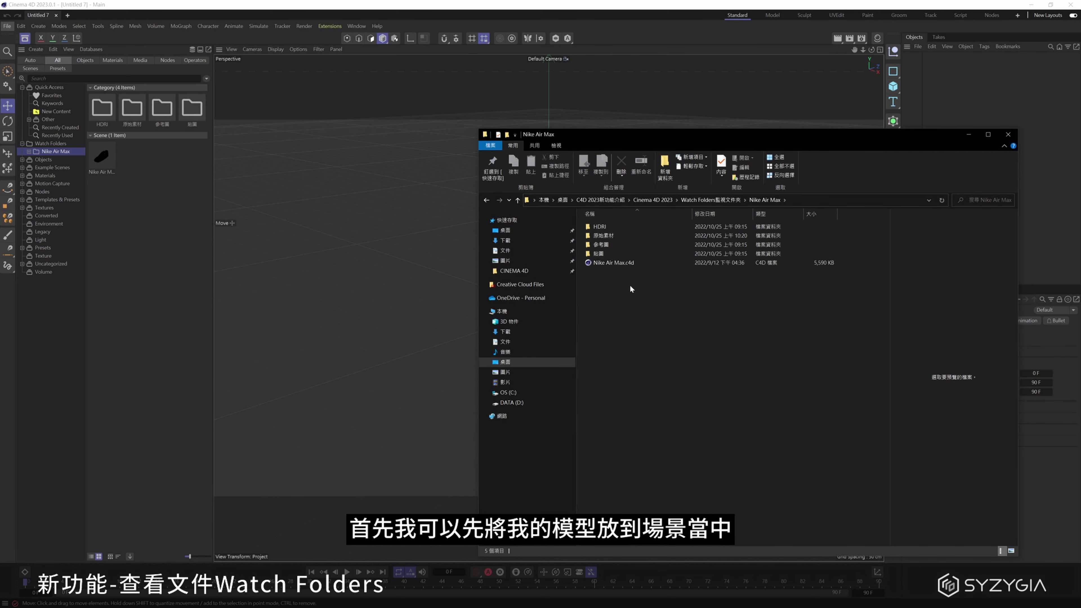
Step: Place the Nike Air Max shoe scene into the viewport, where it shows black, and open the Window menu
drag(101, 154, 459, 266)
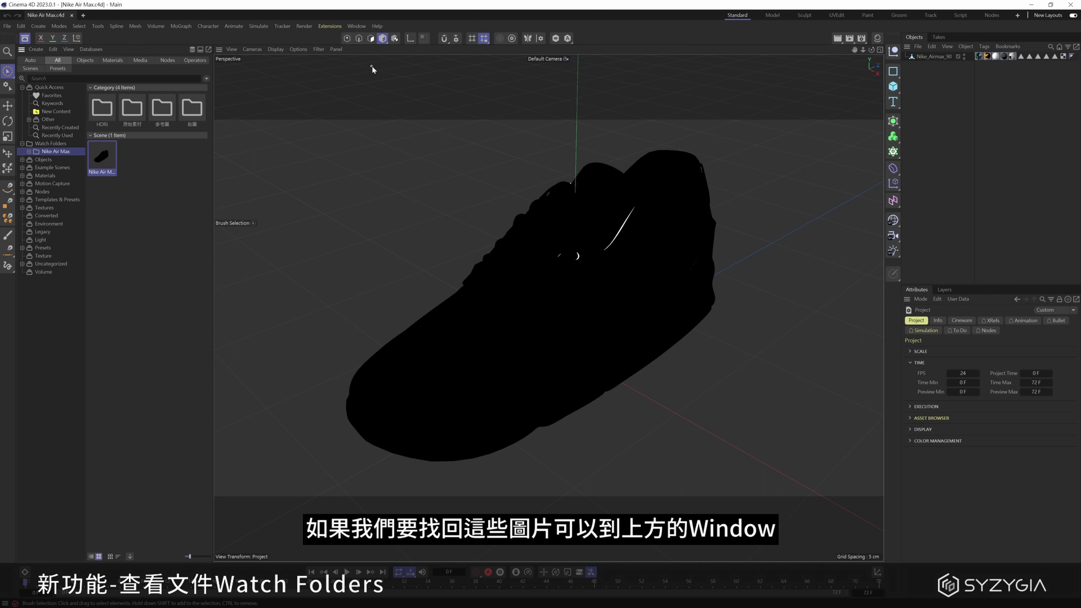
click(356, 27)
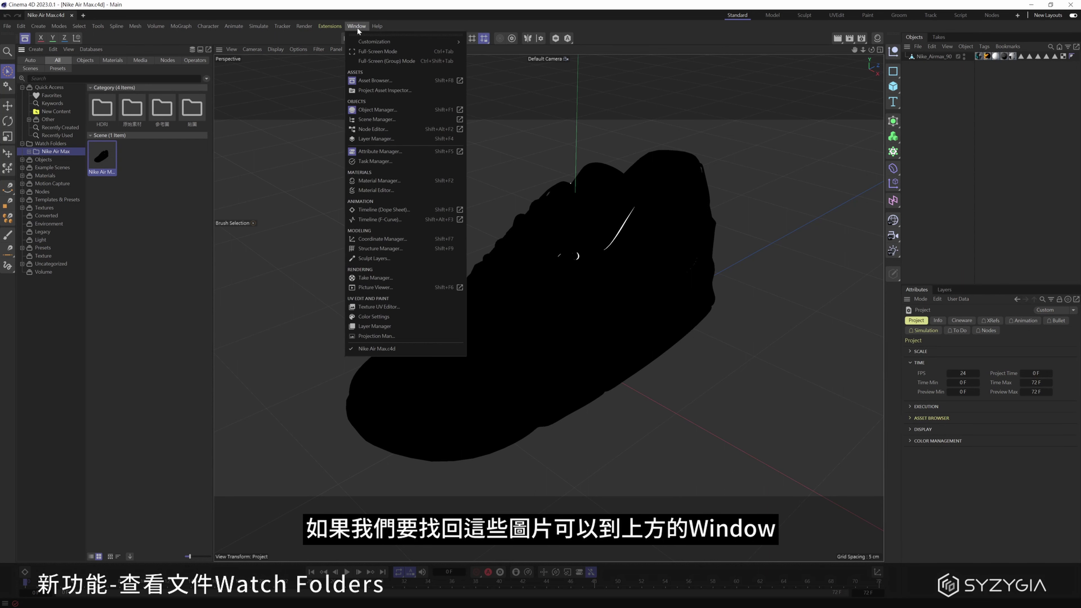
Step: In the Project Asset Inspector, relink all missing shoe textures to the Nike Air Max folder
click(395, 92)
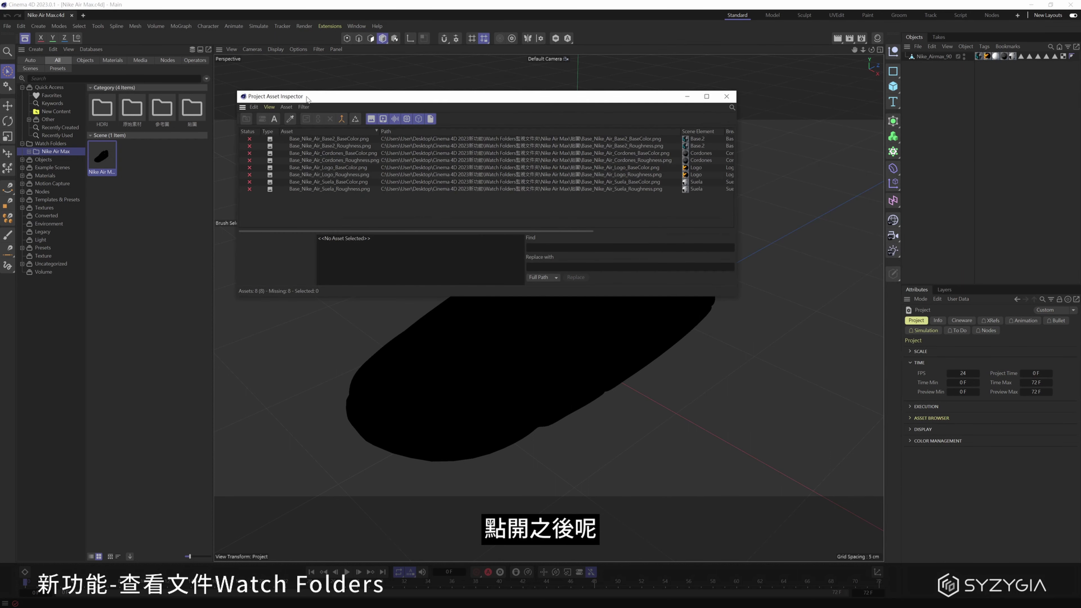
drag(330, 102, 338, 108)
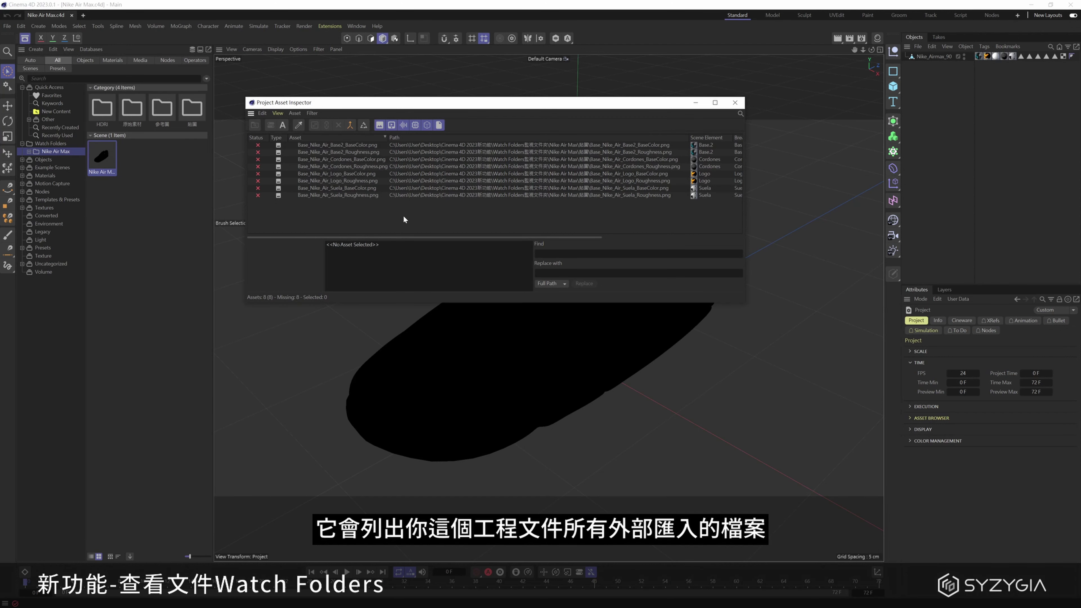
drag(400, 222, 314, 145)
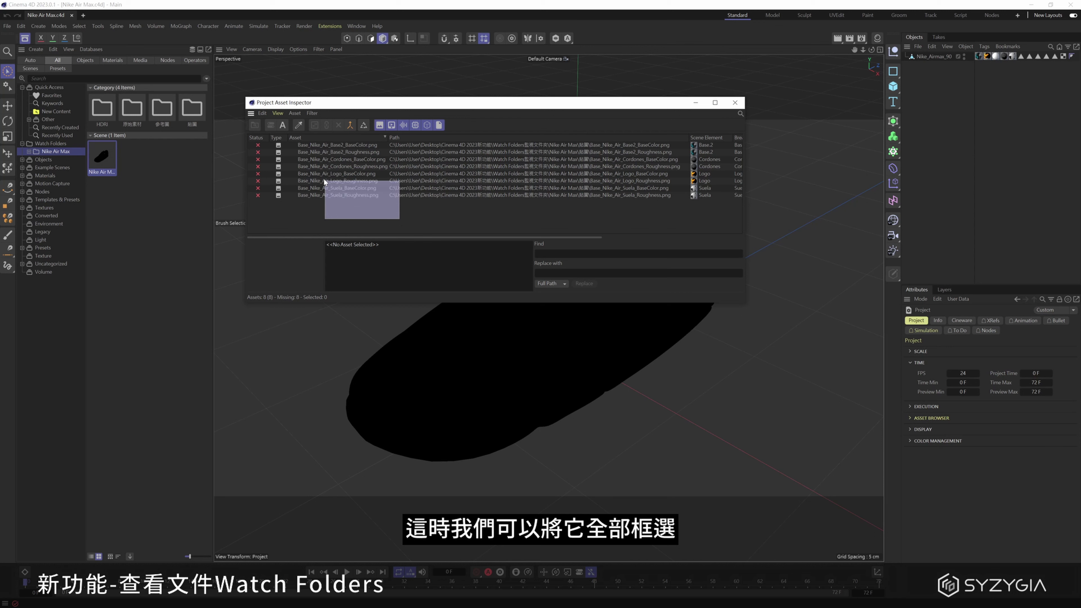
right_click(315, 146)
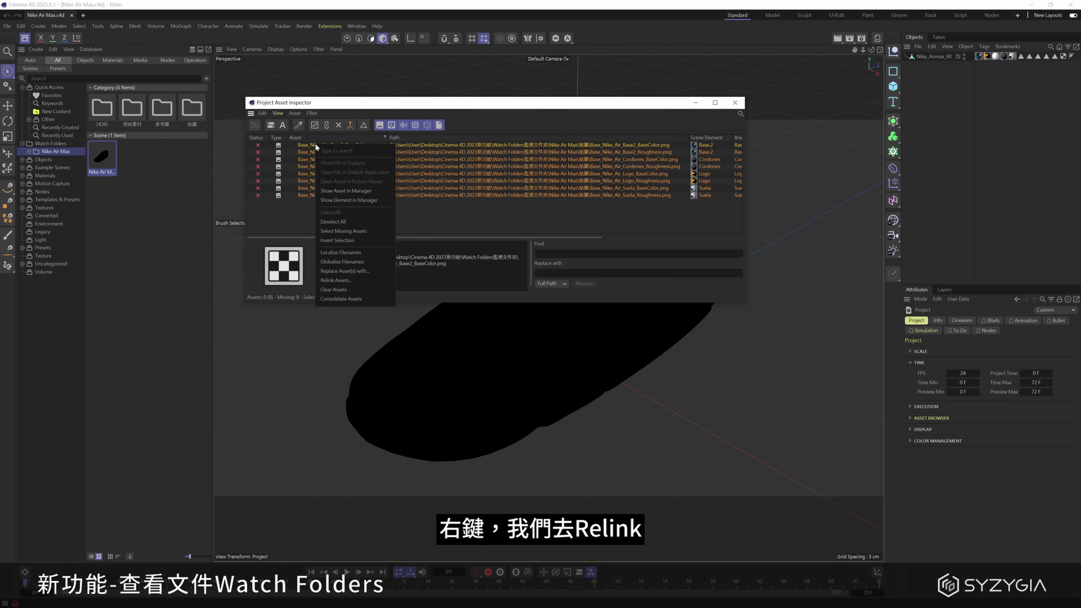
click(344, 280)
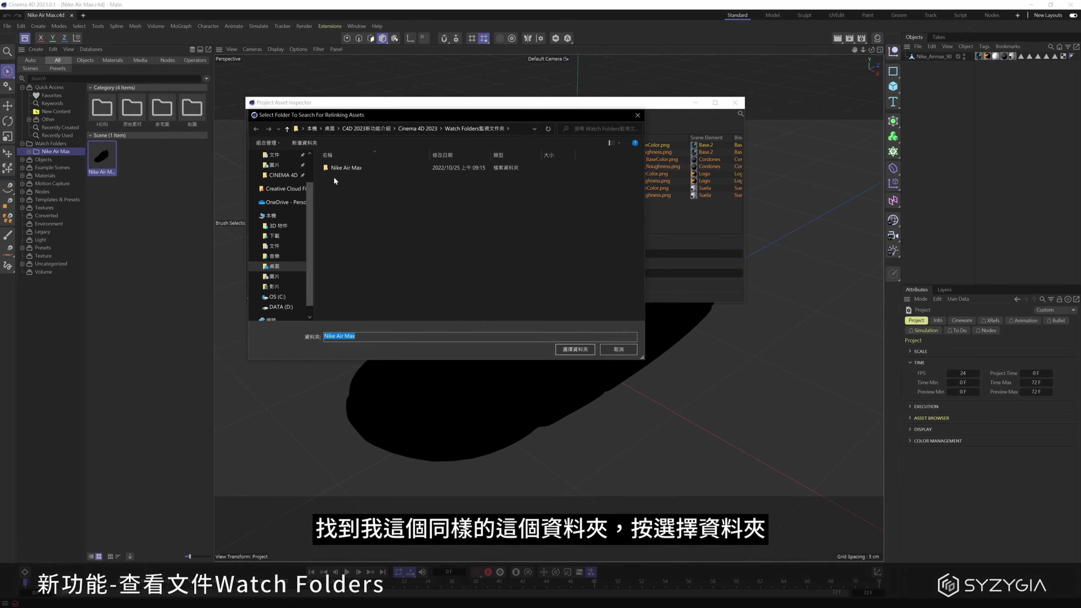
click(358, 167)
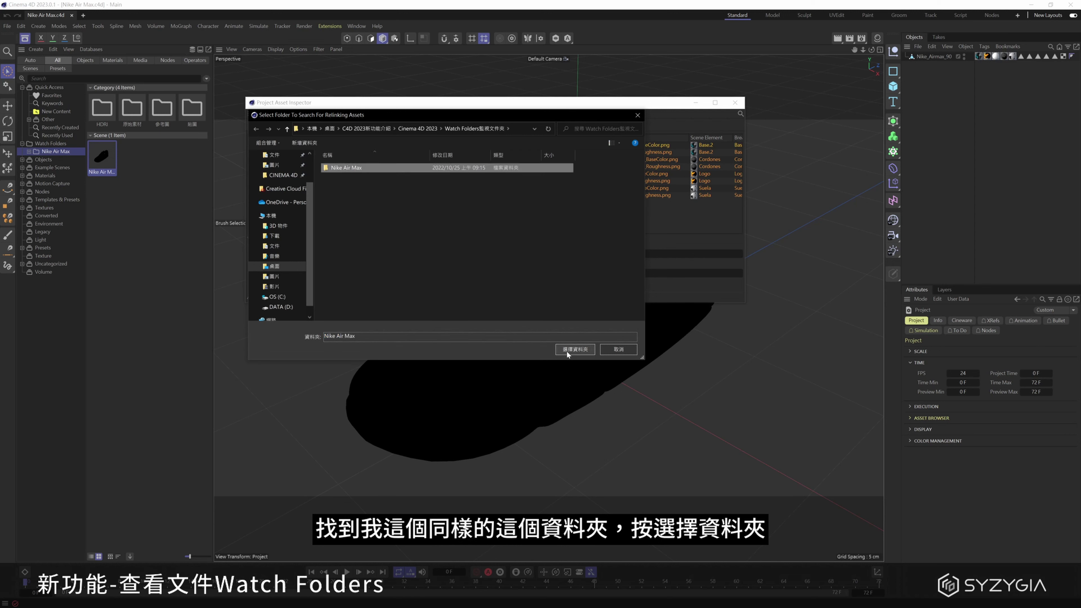
click(582, 352)
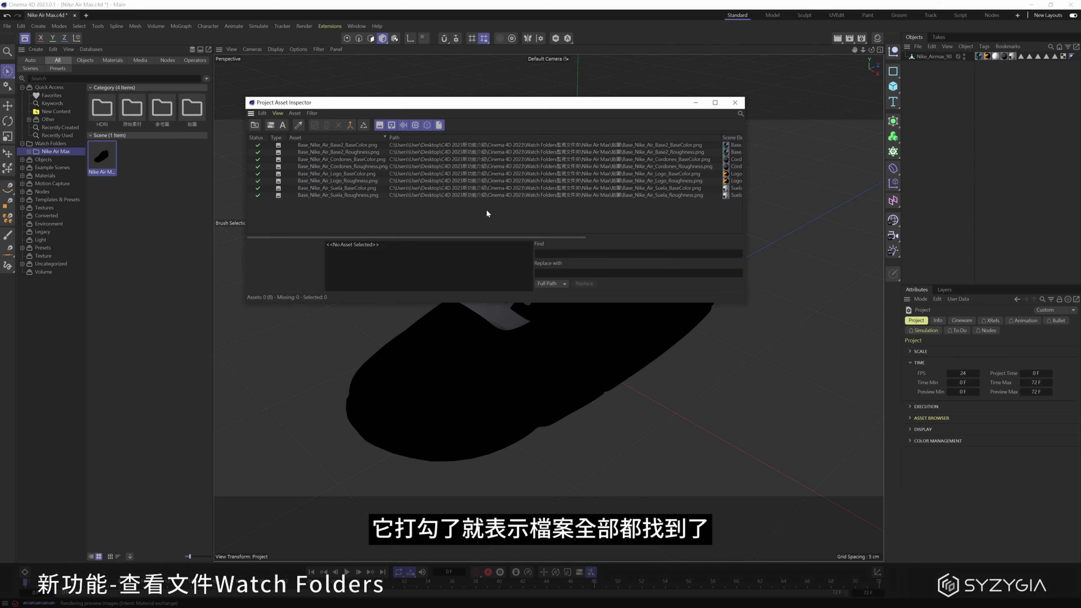
click(735, 102)
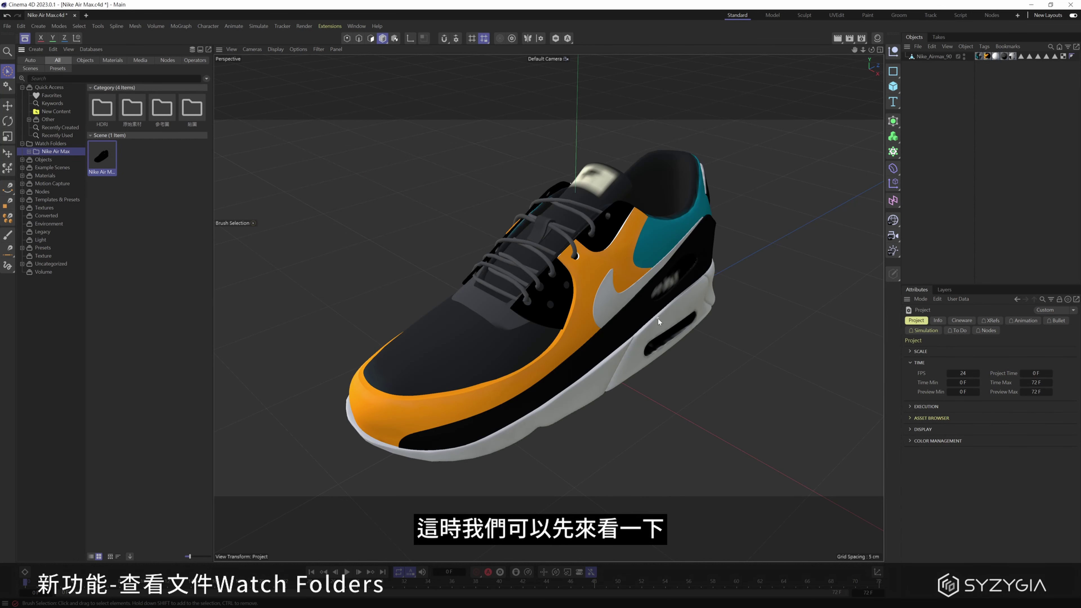
Step: Orbit the textured shoe, then browse the HDRI, 參考圖 and 貼圖 watch subfolders
mouse_move(657, 316)
alt+mouse_down()
mouse_move(637, 293)
mouse_move(593, 282)
mouse_move(548, 300)
alt+mouse_up()
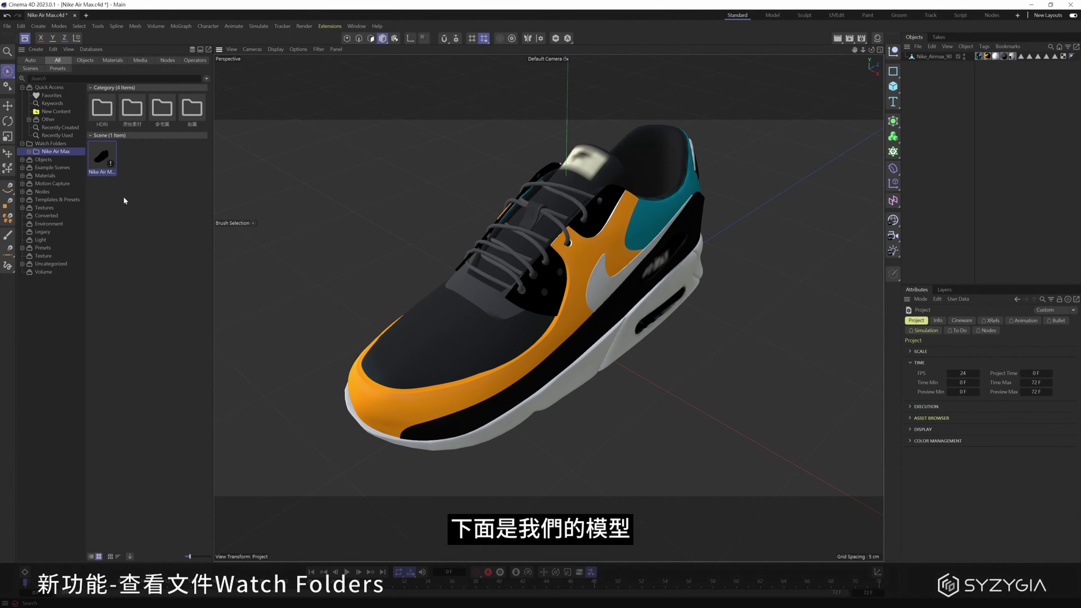
double_click(103, 111)
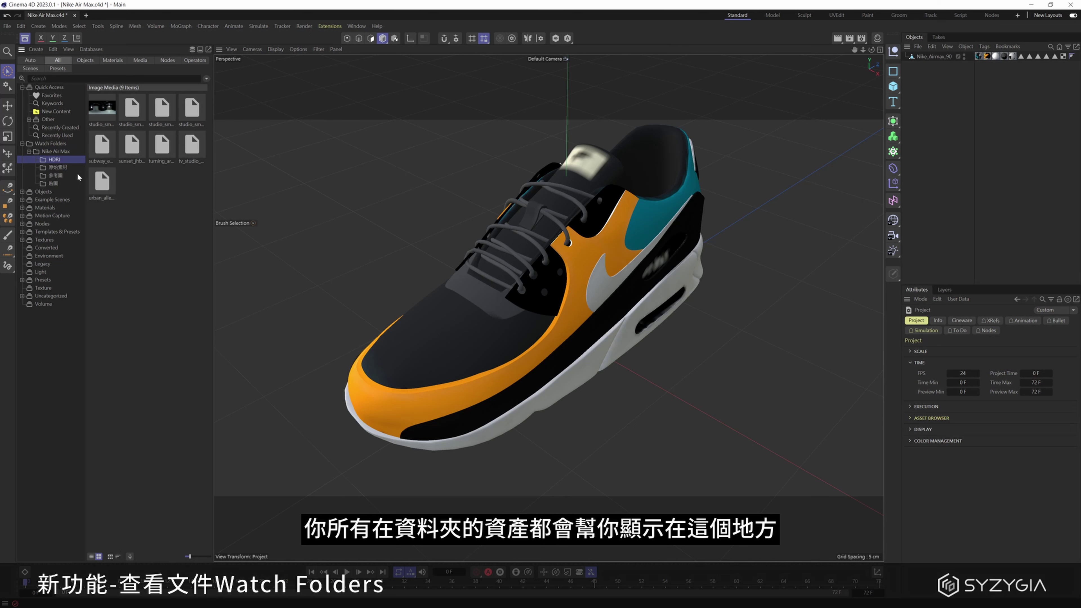
click(63, 167)
click(58, 177)
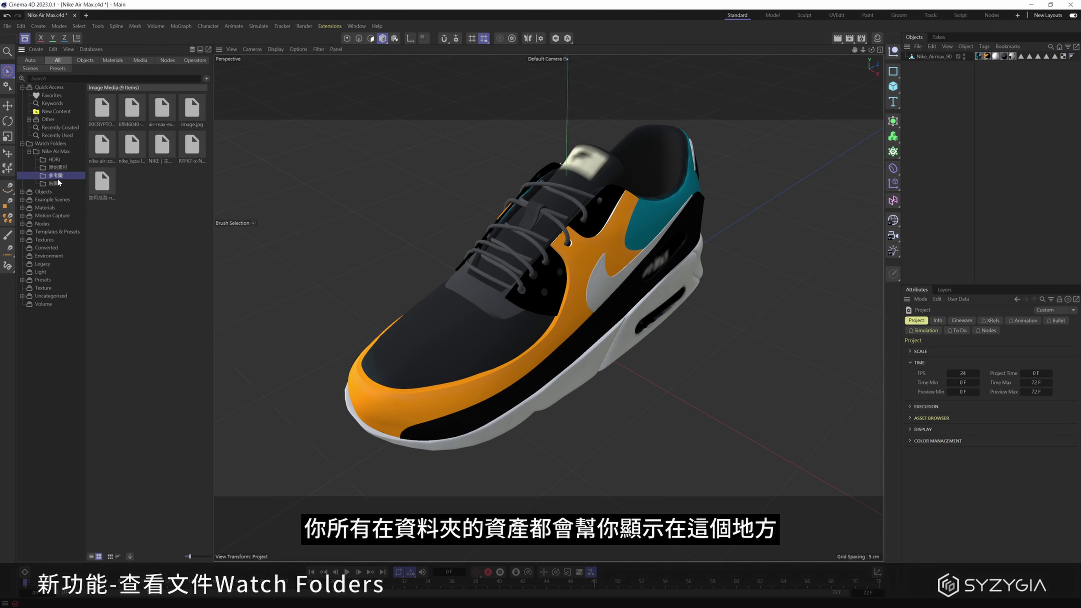
click(57, 182)
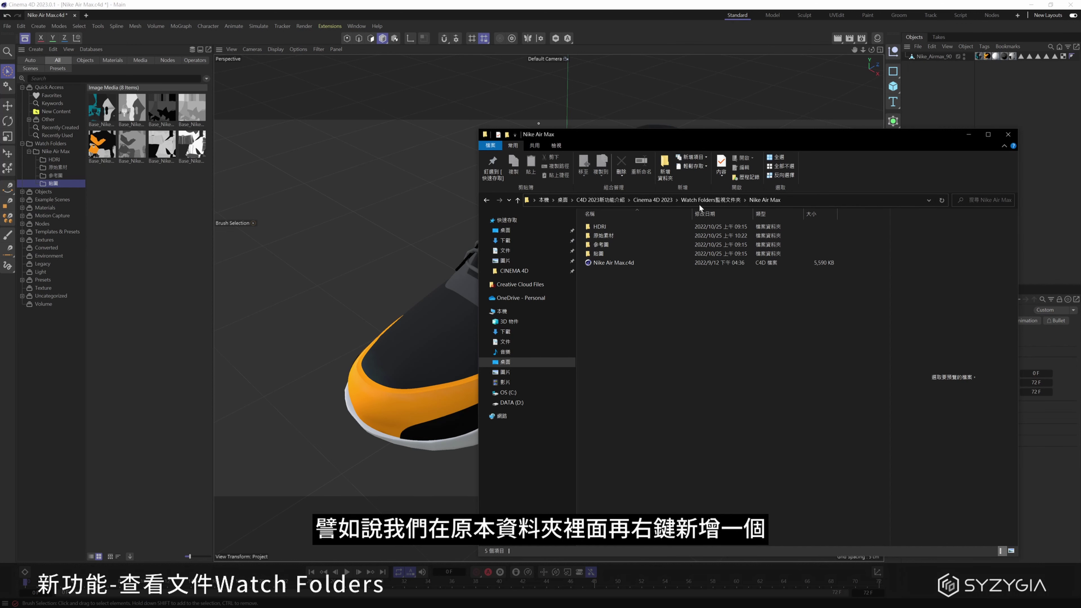
Step: Create a new folder named obj inside Nike Air Max in File Explorer
right_click(656, 319)
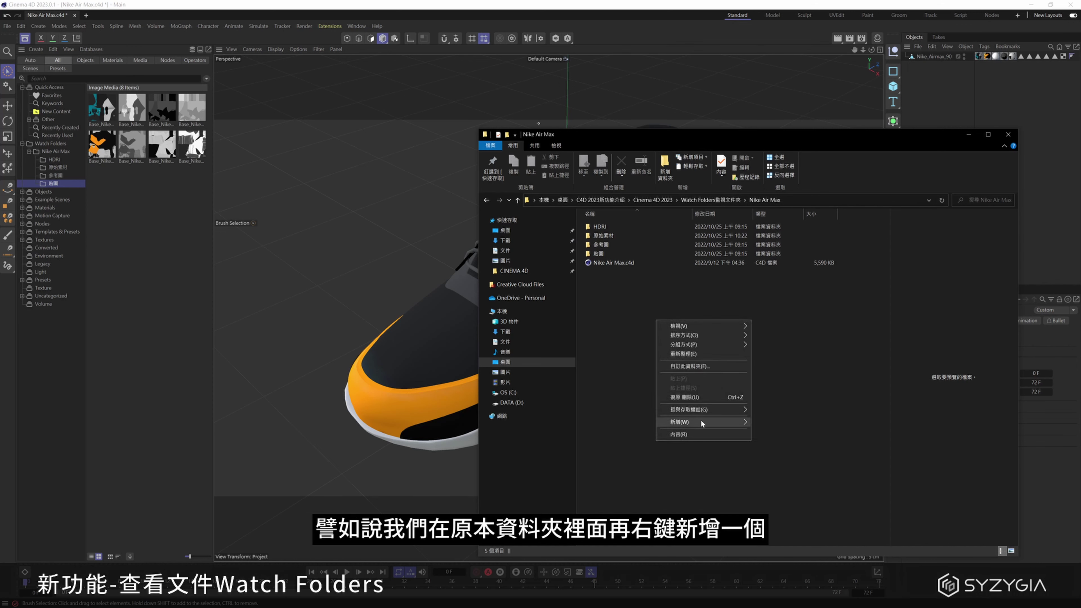
mouse_move(701, 422)
click(771, 421)
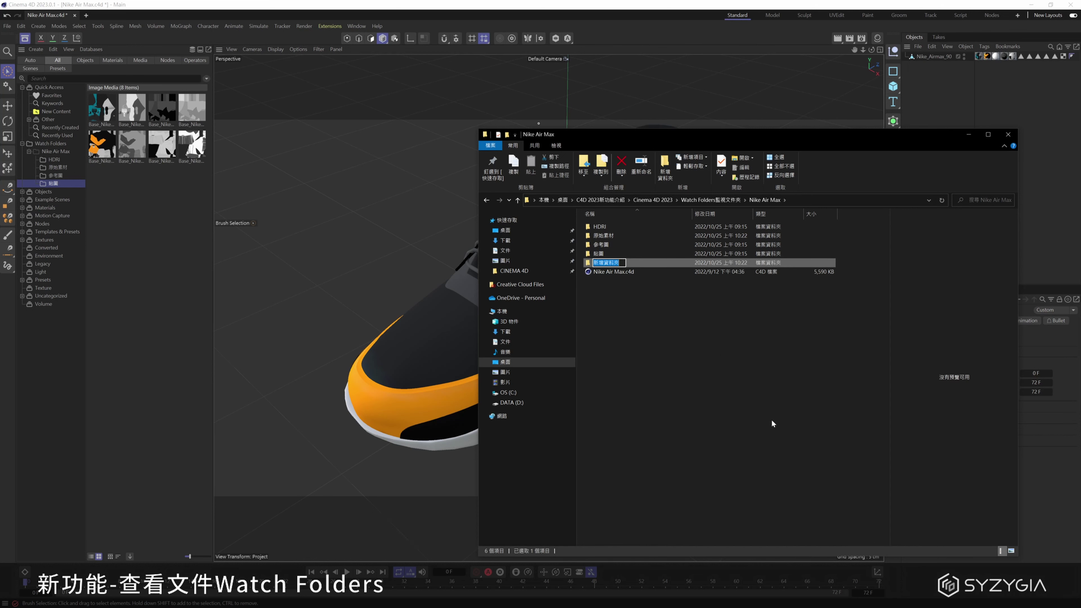
text(obj)
key(Return)
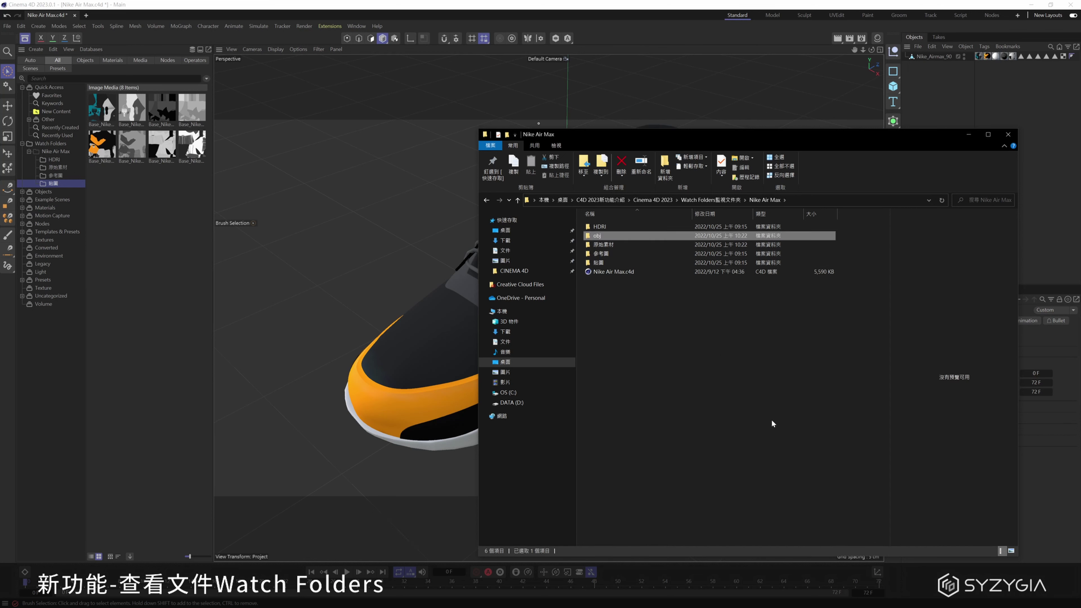
click(770, 421)
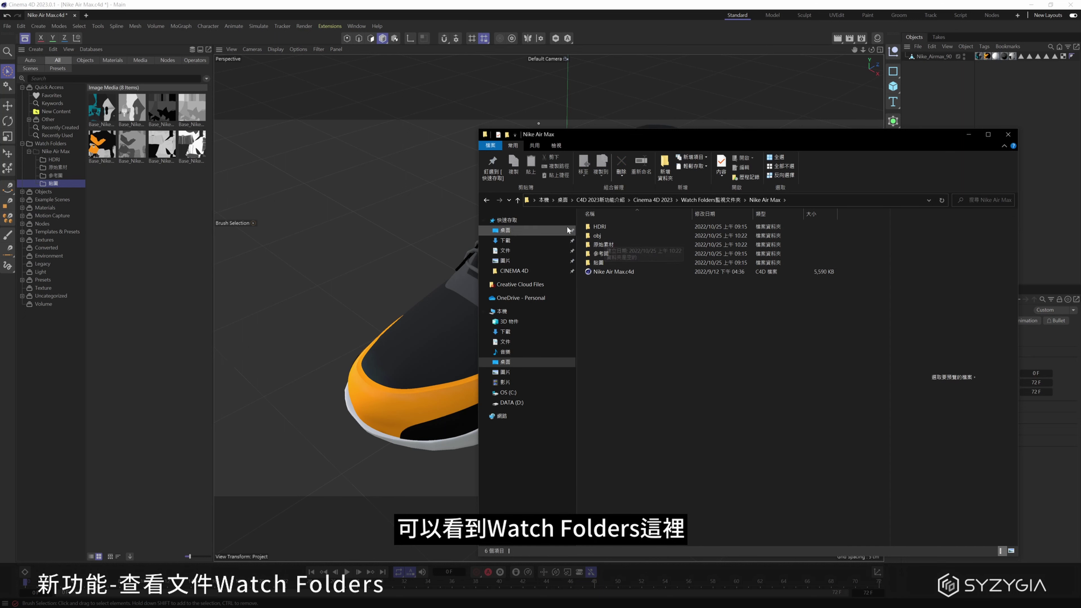
Step: Confirm the obj folder appears in Cinema 4D's watch folder tree, then return to Explorer
click(51, 152)
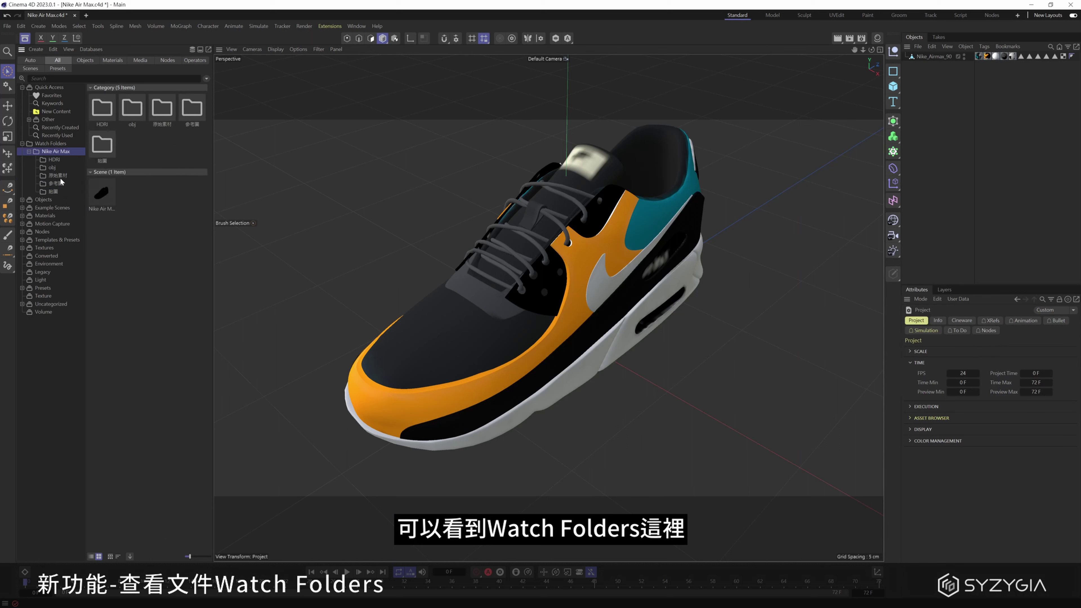
click(51, 169)
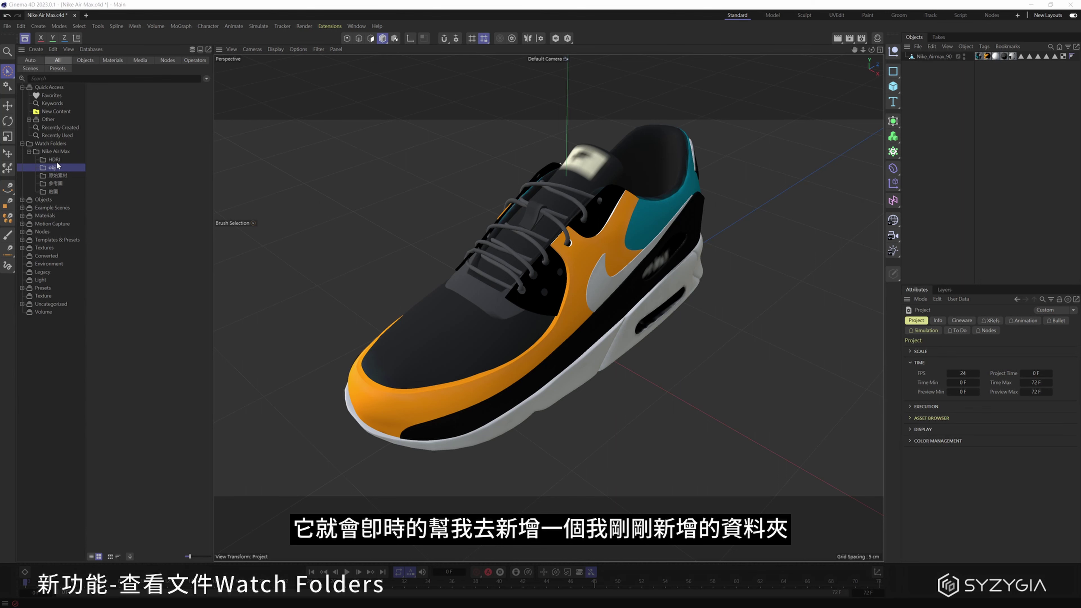
key(alt+Tab)
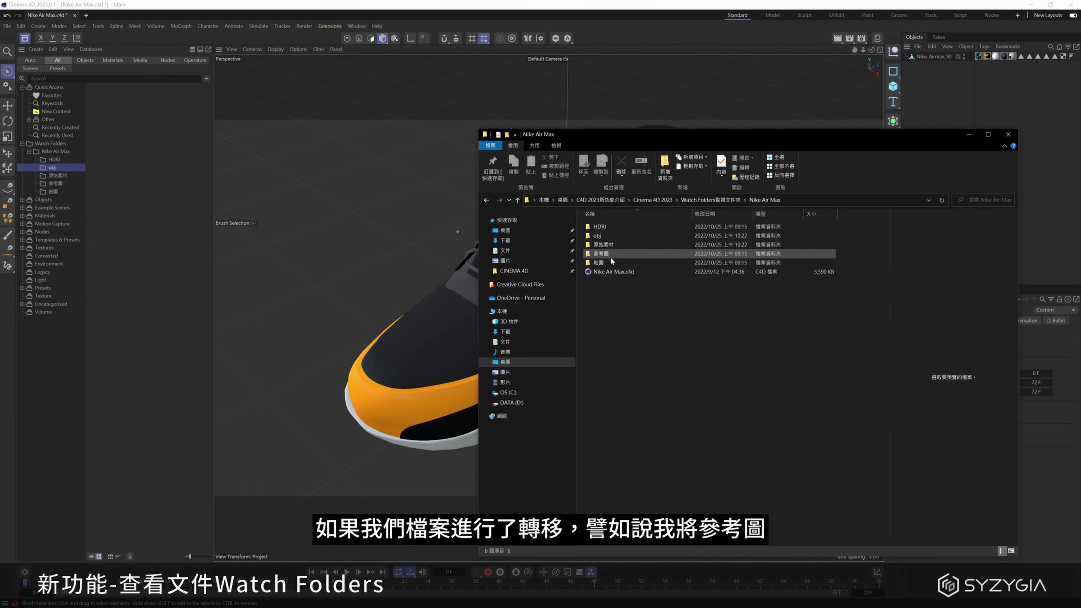
Step: Move all nine reference images from 參考圖 into the obj folder and refresh the view
double_click(611, 257)
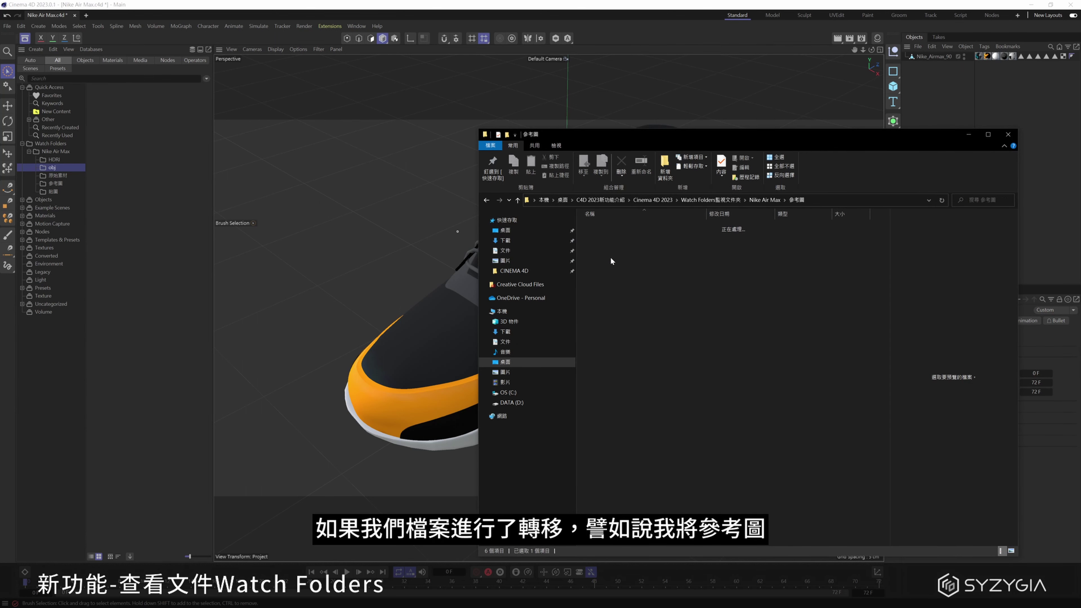
drag(871, 381, 613, 213)
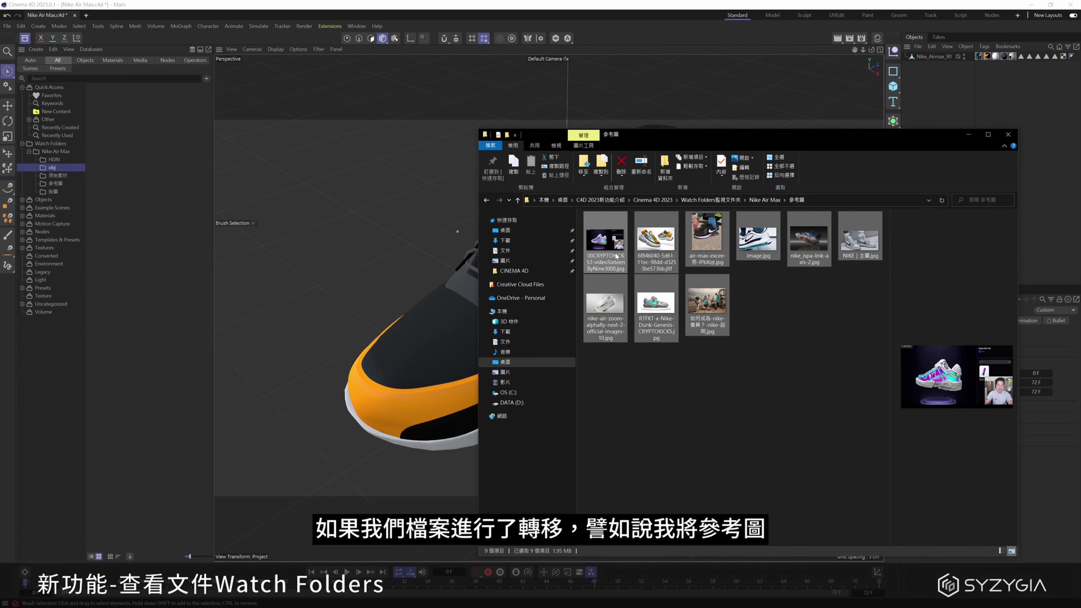
mouse_move(669, 234)
mouse_down()
mouse_move(590, 238)
mouse_move(659, 282)
mouse_up()
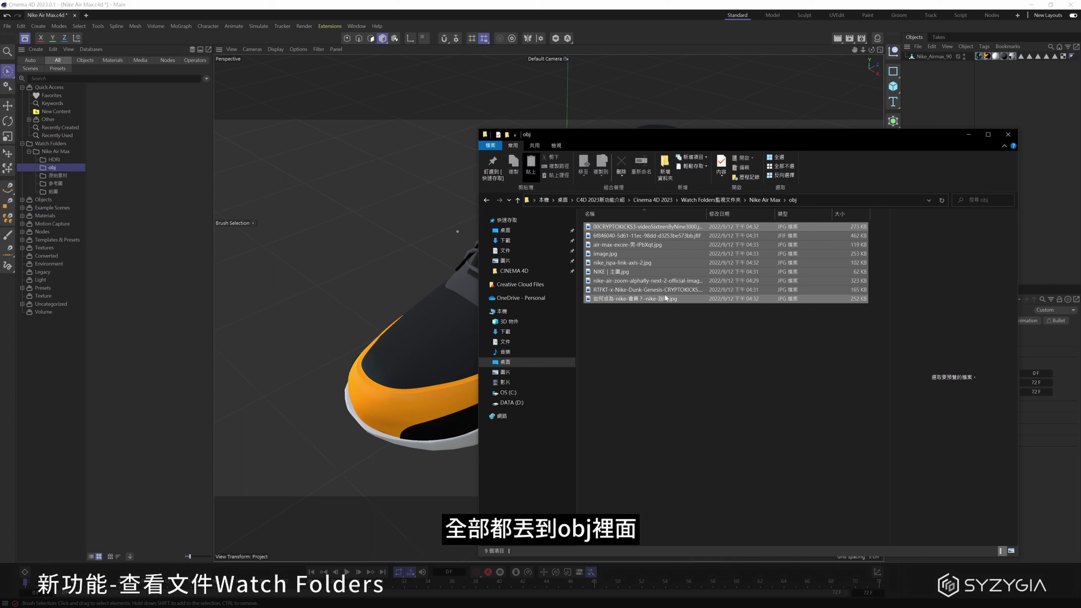
right_click(662, 327)
click(698, 362)
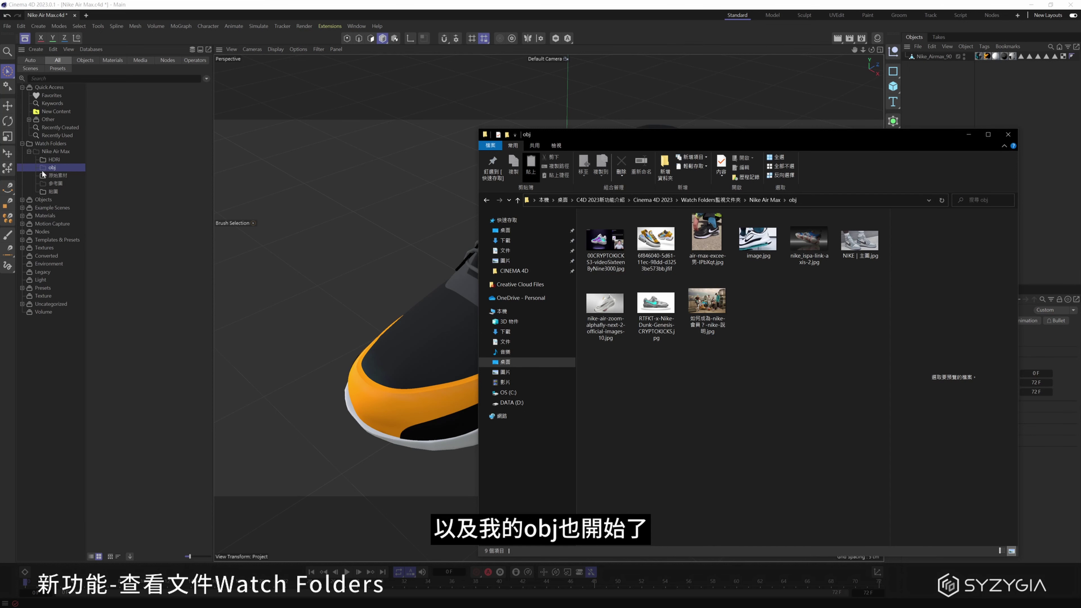
Step: In Cinema 4D's Asset Browser, check 参考圖 and obj to confirm the nine images moved
click(62, 184)
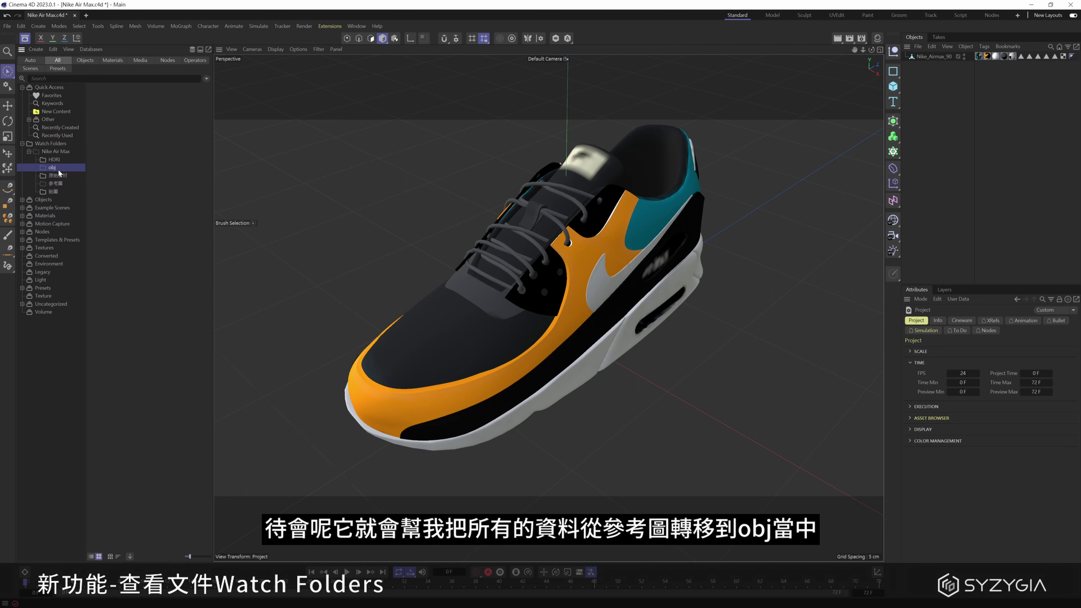
click(62, 184)
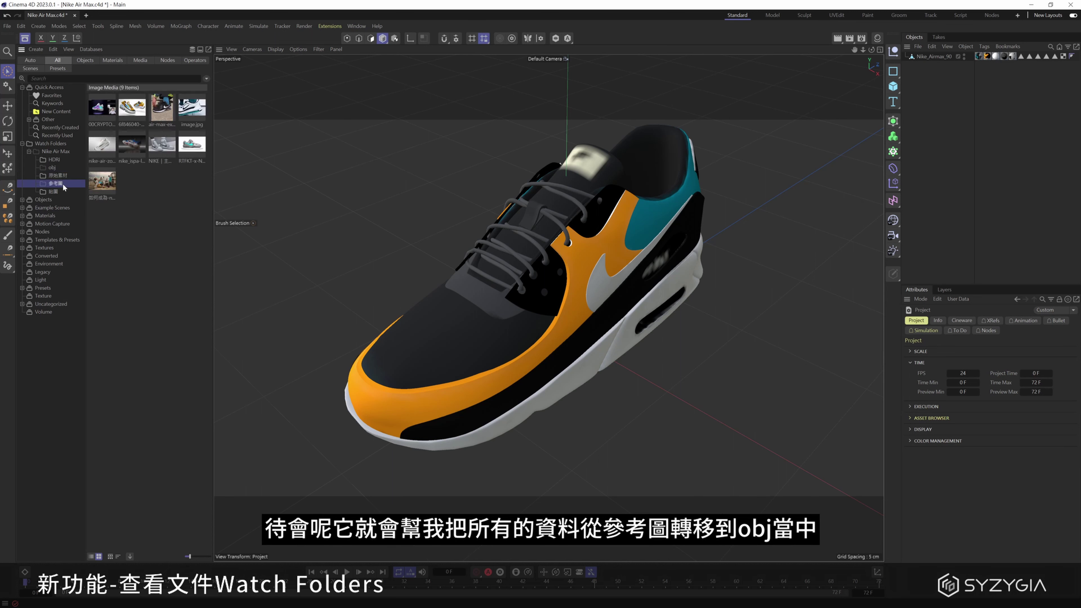
click(54, 167)
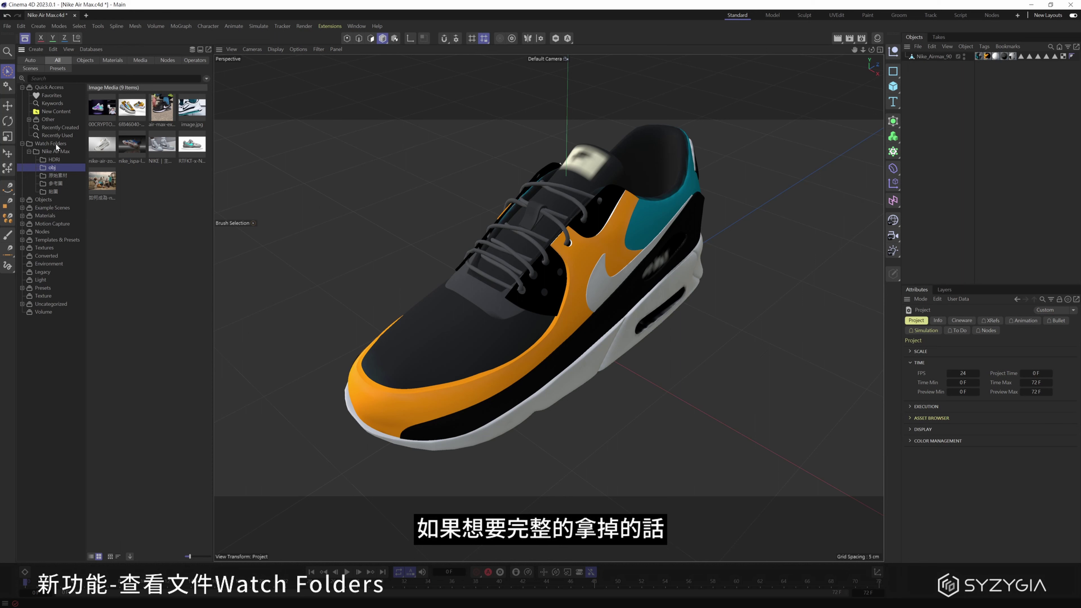
click(59, 150)
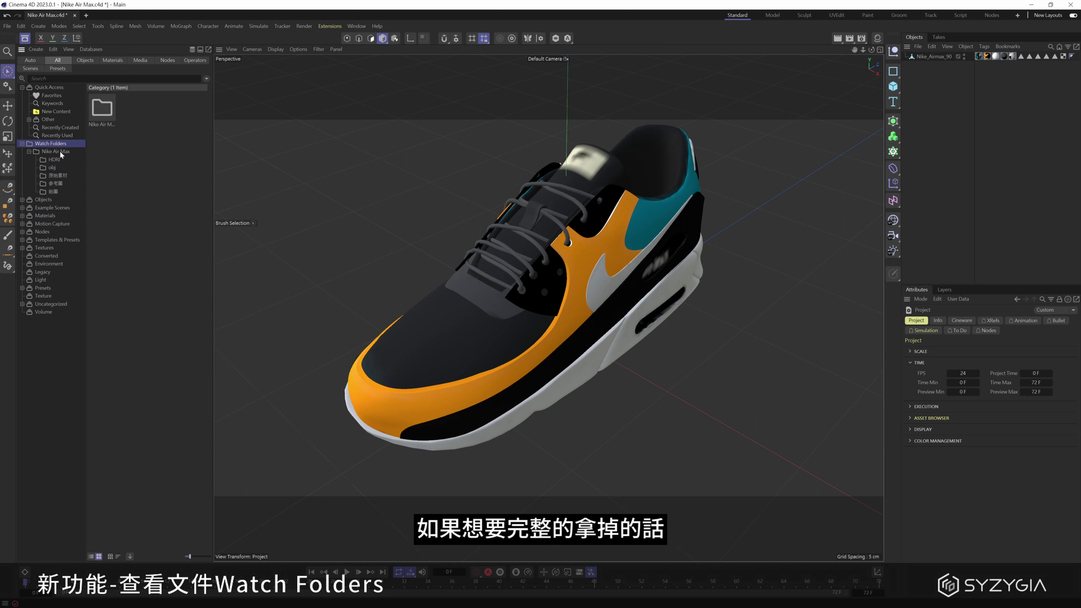
right_click(52, 152)
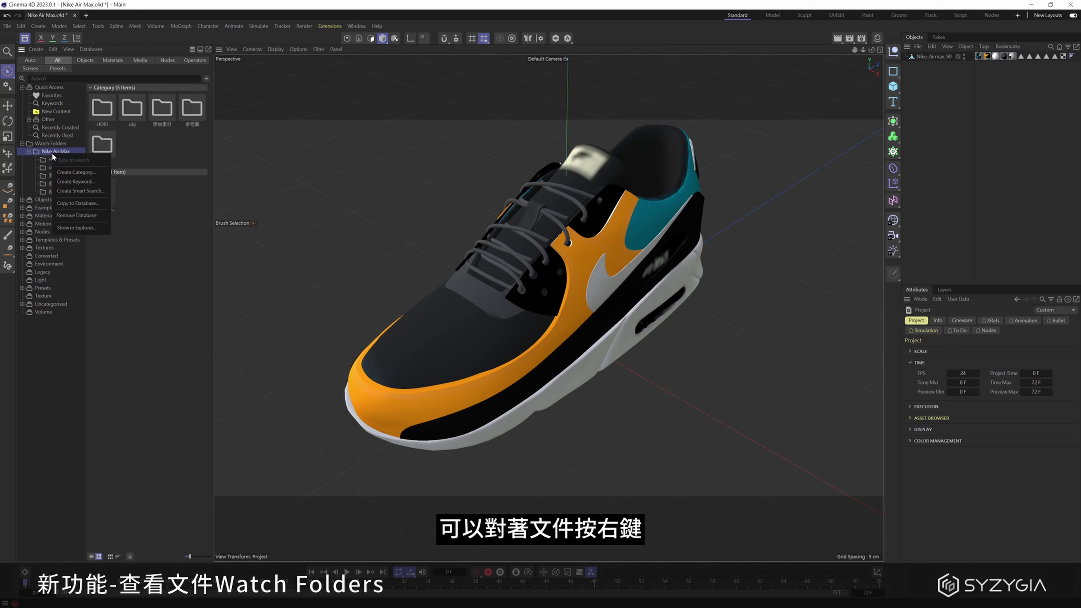
click(81, 215)
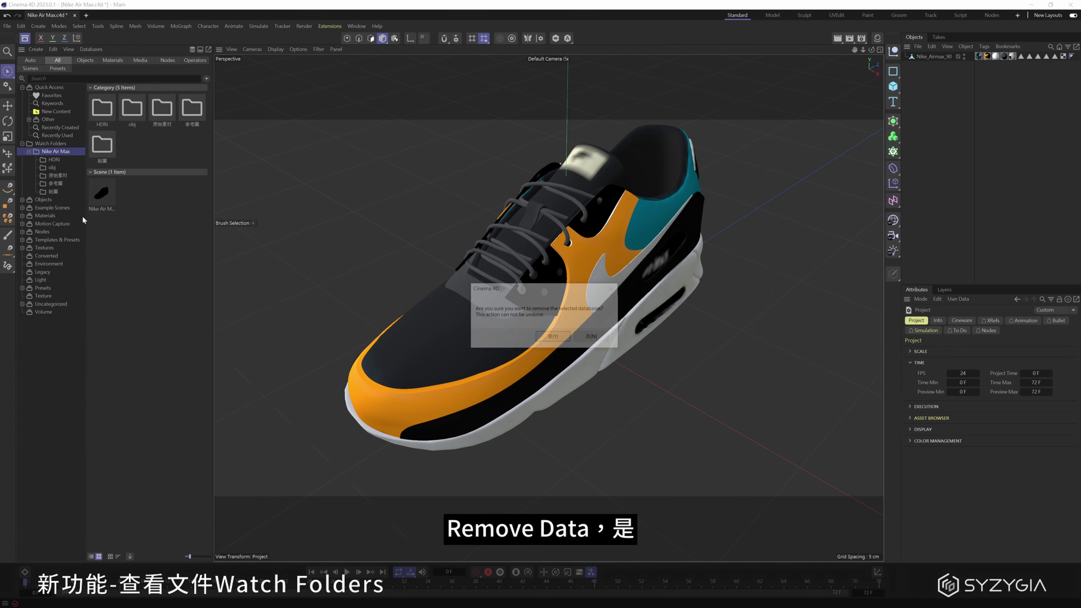
click(551, 336)
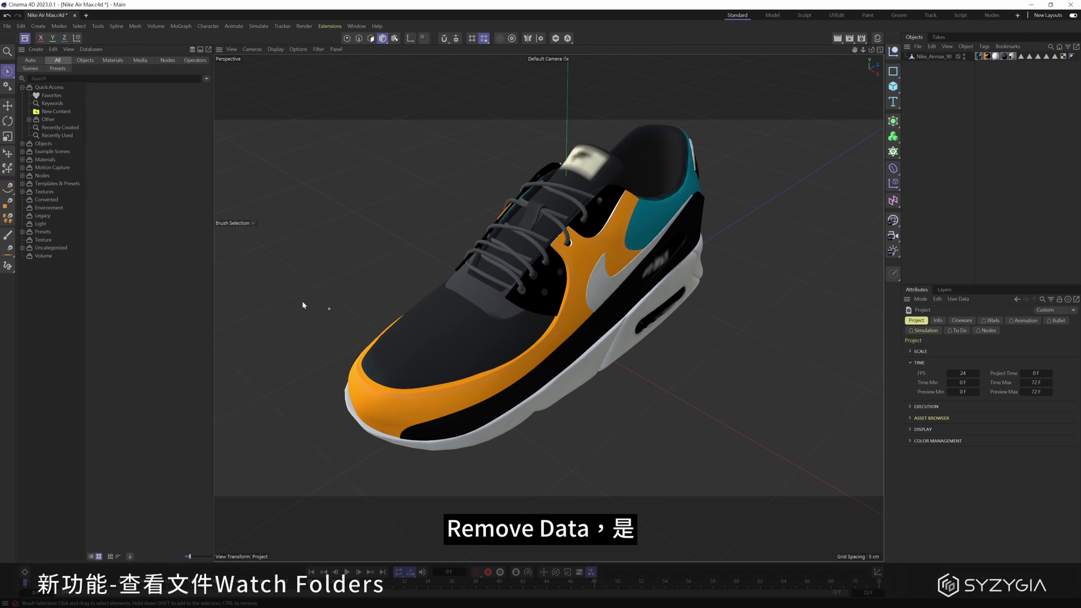